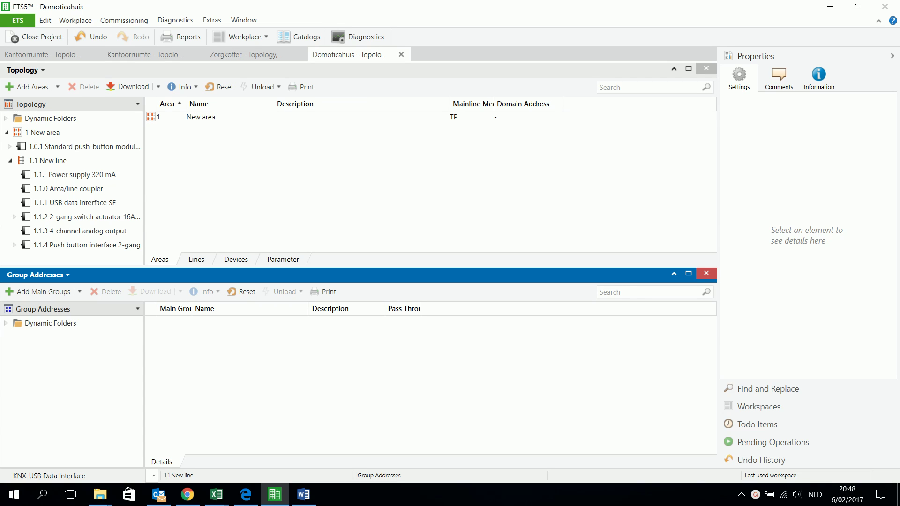
- Start a new project with the project wizard, using the One-family house template and creating Line 1.1 as TP
{"action": "left_click", "coordinate": [15, 21]}
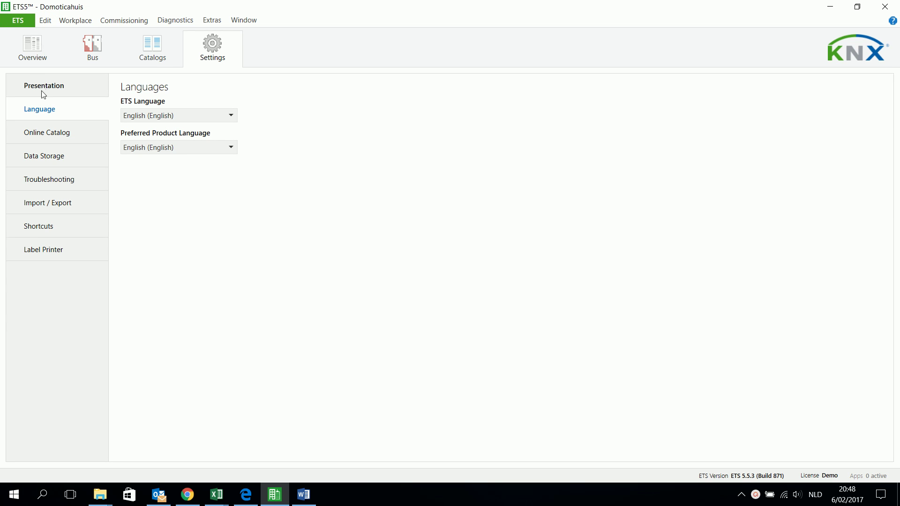
{"action": "left_click", "coordinate": [20, 26]}
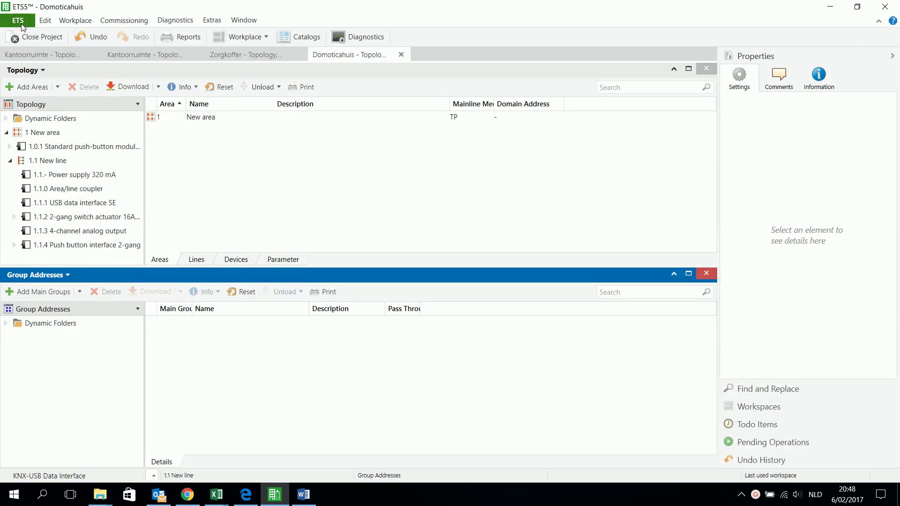
{"action": "left_click", "coordinate": [20, 24]}
{"action": "left_click", "coordinate": [28, 52]}
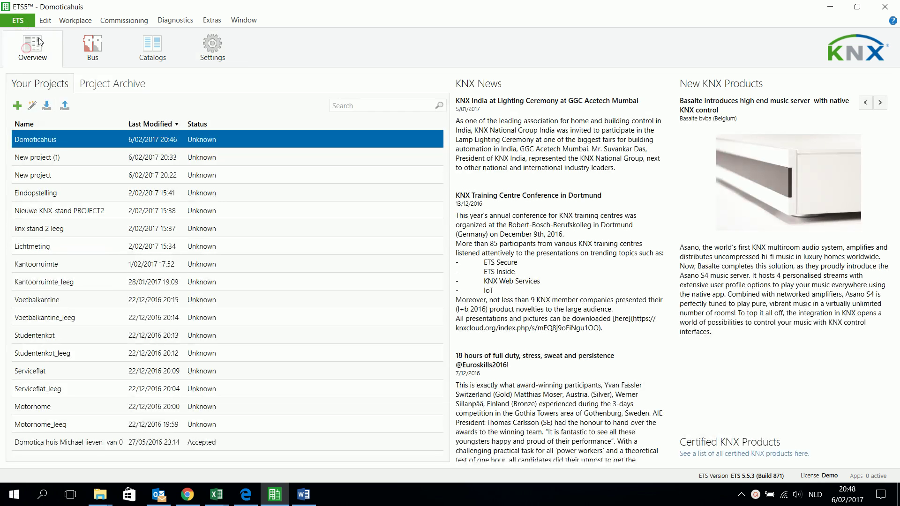
{"action": "left_click", "coordinate": [31, 106]}
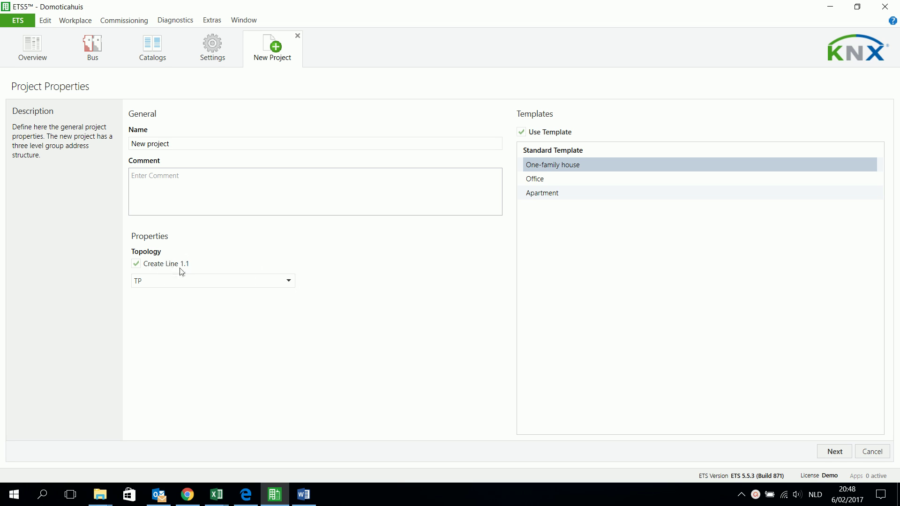
{"action": "left_click", "coordinate": [834, 450]}
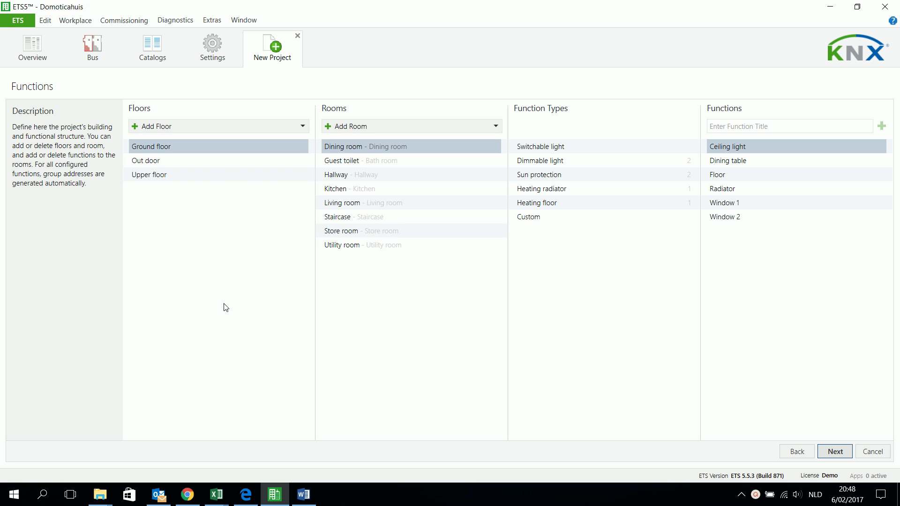
- Accept the template's floors, rooms and functions, look through the building structure summary, and finish creating the project
{"action": "left_click", "coordinate": [832, 452]}
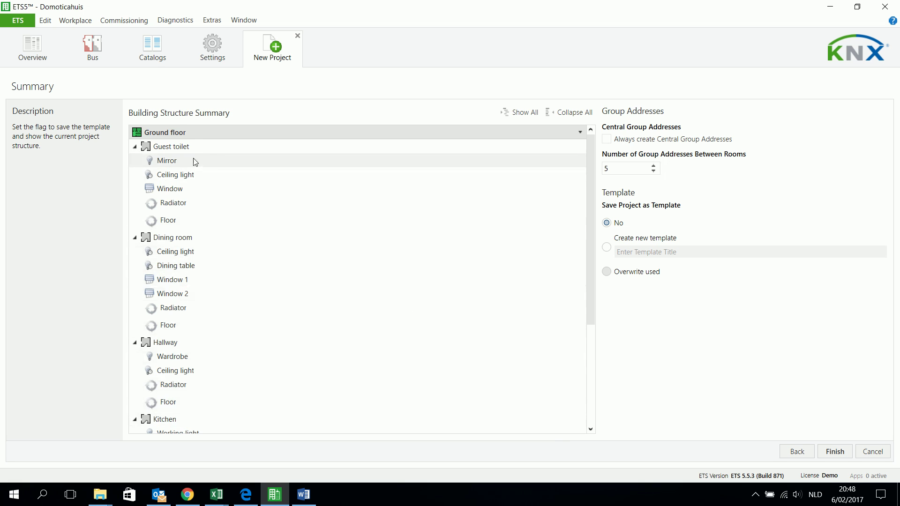
{"action": "scroll", "coordinate": [193, 182], "scroll_direction": "down", "scroll_amount": 4}
{"action": "scroll", "coordinate": [193, 187], "scroll_direction": "down", "scroll_amount": 6}
{"action": "scroll", "coordinate": [193, 196], "scroll_direction": "up", "scroll_amount": 9}
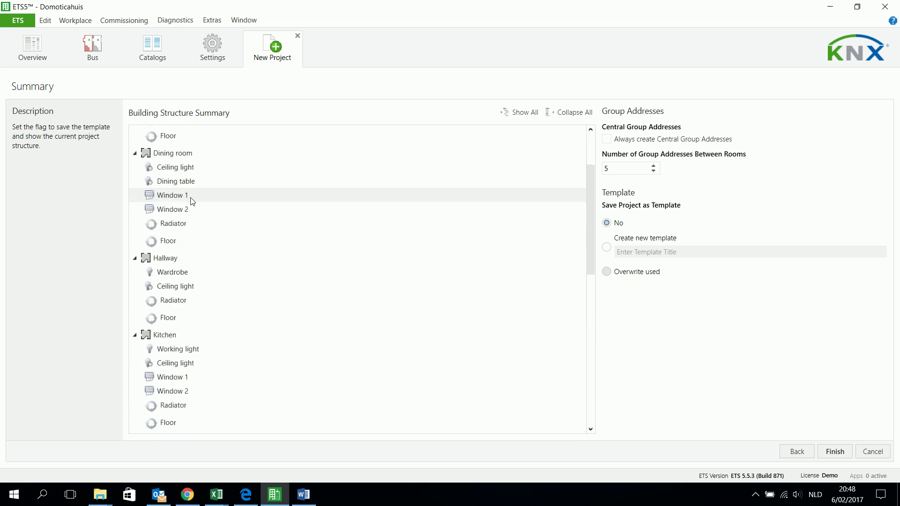
{"action": "scroll", "coordinate": [177, 176], "scroll_direction": "up", "scroll_amount": 1}
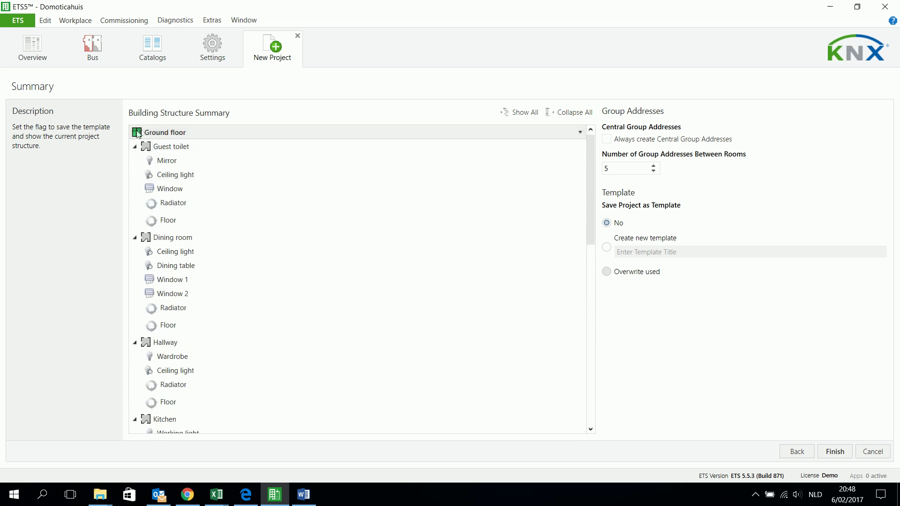
{"action": "left_click", "coordinate": [841, 453]}
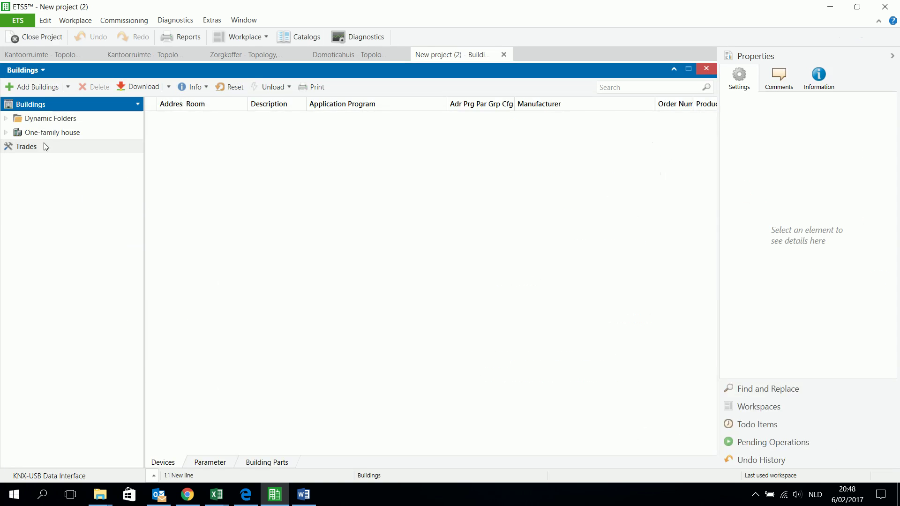
- Inspect the One-family house structure down to the functions of the ground-floor Dining room, and collapse the tree again
{"action": "left_click", "coordinate": [6, 132]}
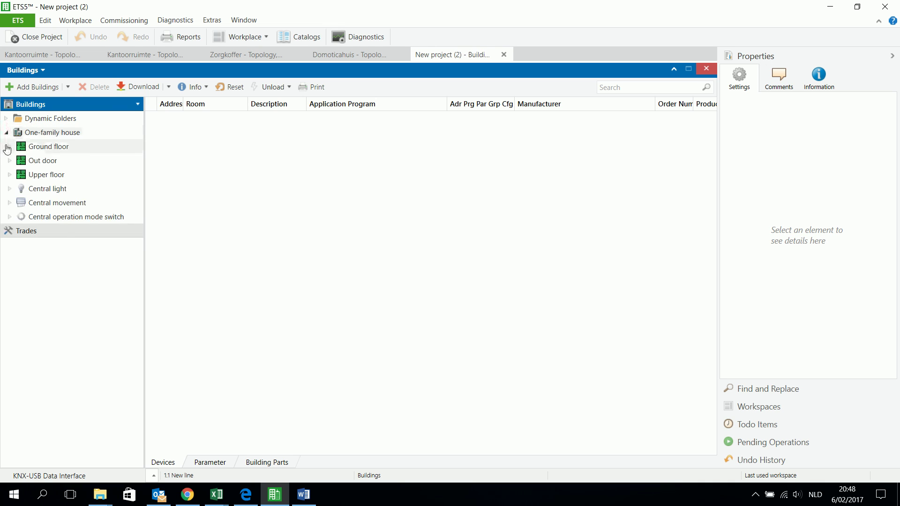
{"action": "left_click", "coordinate": [10, 146]}
{"action": "left_click", "coordinate": [15, 160]}
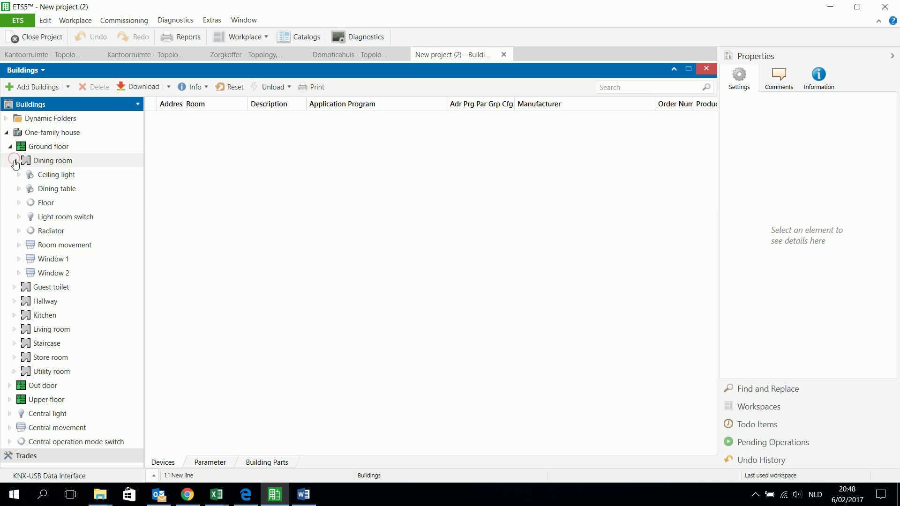
{"action": "left_click", "coordinate": [14, 160]}
{"action": "left_click", "coordinate": [10, 146]}
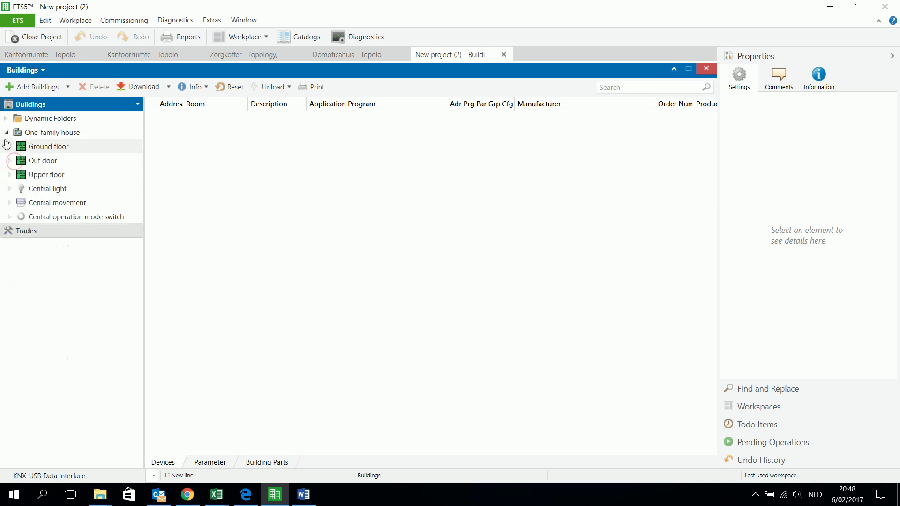
{"action": "left_click", "coordinate": [5, 132]}
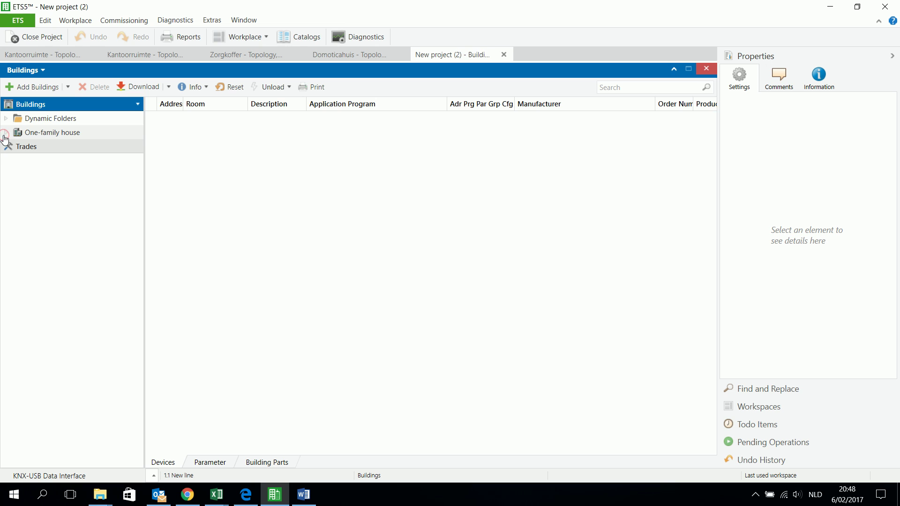
- Open a new Group Addresses panel alongside the Buildings view
{"action": "left_click", "coordinate": [268, 36]}
{"action": "mouse_move", "coordinate": [276, 81]}
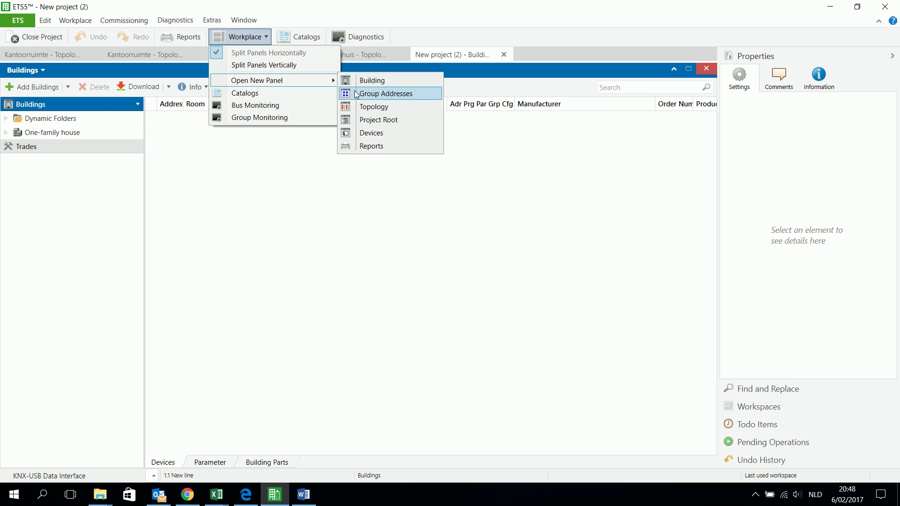
{"action": "left_click", "coordinate": [373, 93]}
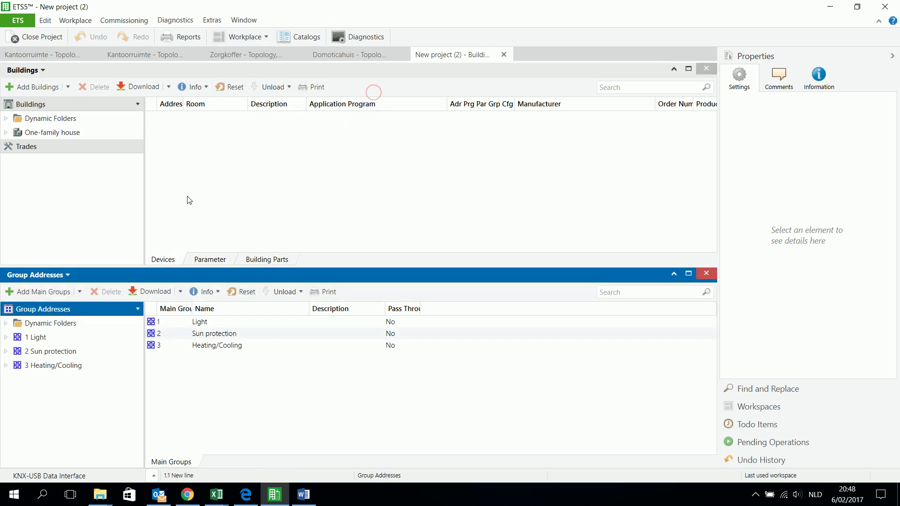
- Examine the middle groups of main group 1 Light and the addresses inside 1/0 Environment/Room/Central
{"action": "left_click", "coordinate": [6, 337]}
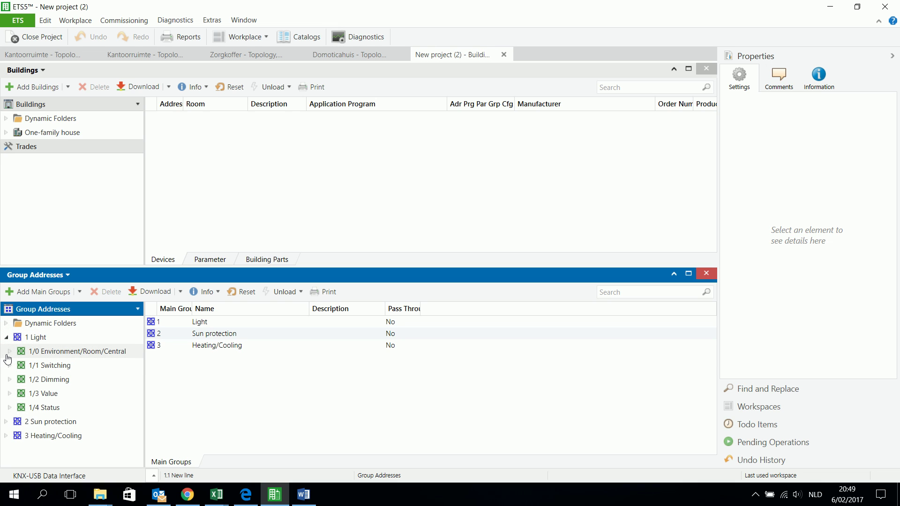
{"action": "left_click", "coordinate": [9, 352]}
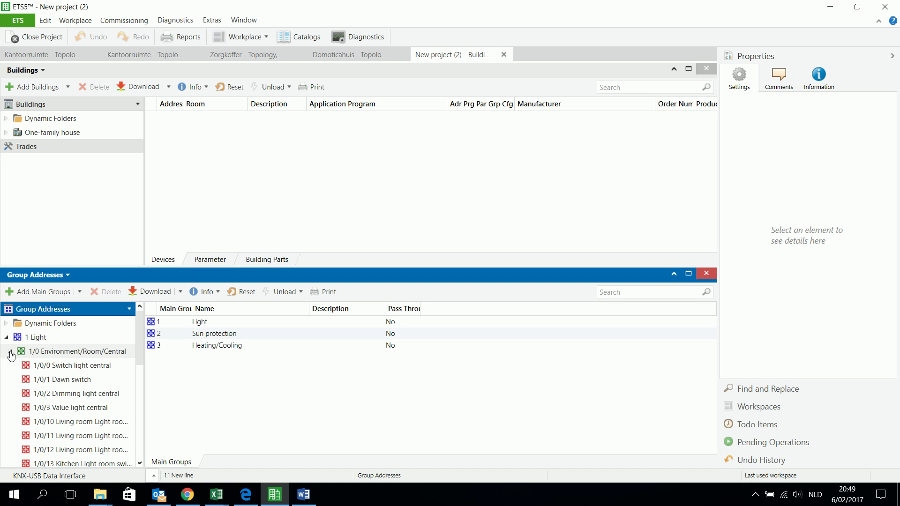
{"action": "left_click", "coordinate": [10, 354]}
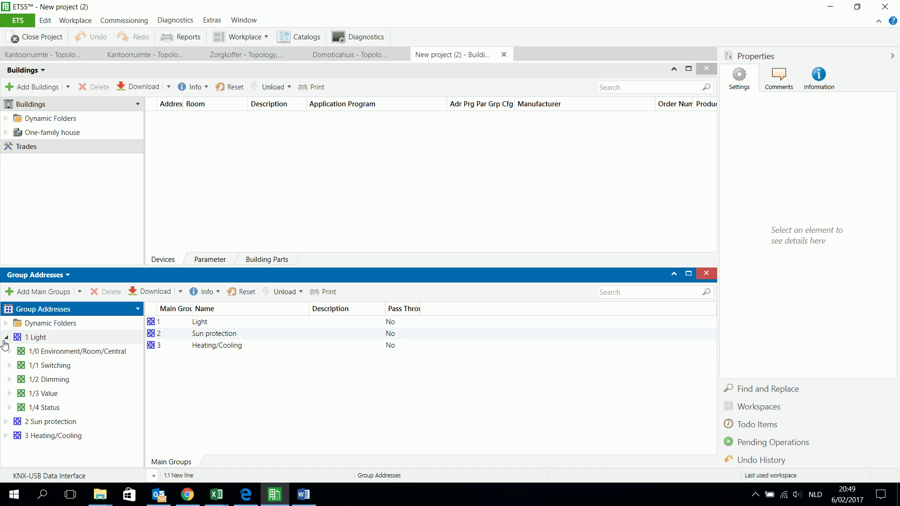
{"action": "left_click", "coordinate": [5, 339]}
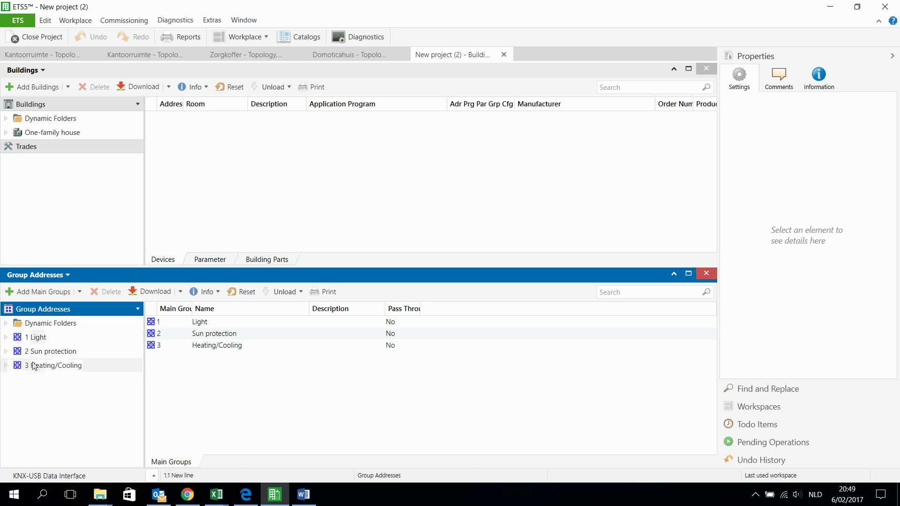
{"action": "left_click", "coordinate": [5, 337]}
{"action": "left_click", "coordinate": [10, 352]}
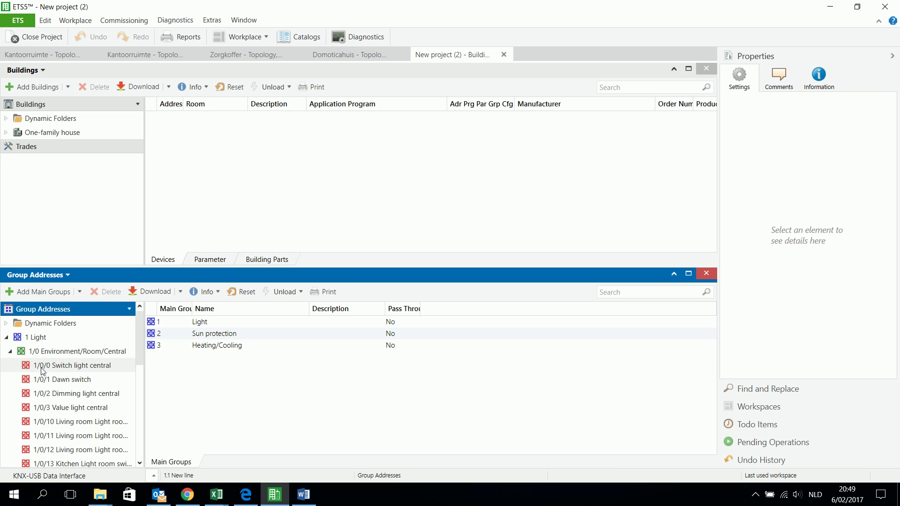
{"action": "left_click", "coordinate": [10, 352]}
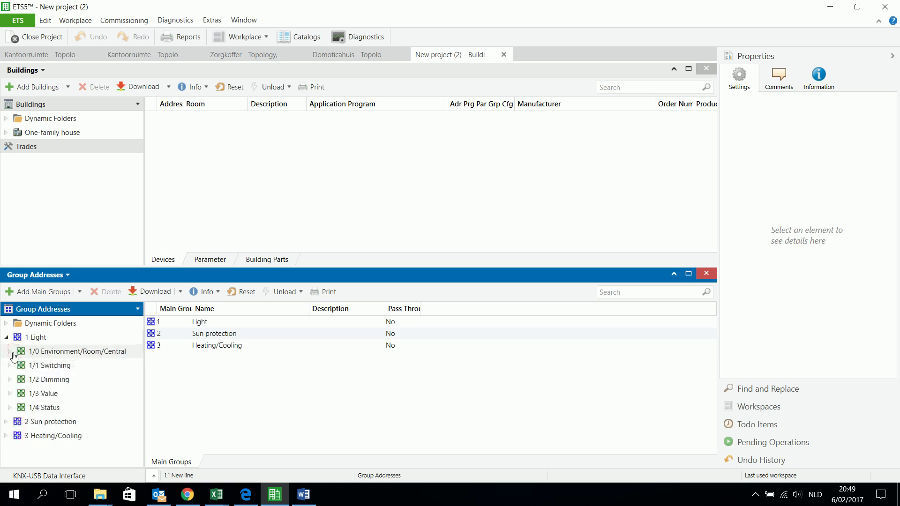
{"action": "left_click", "coordinate": [6, 337]}
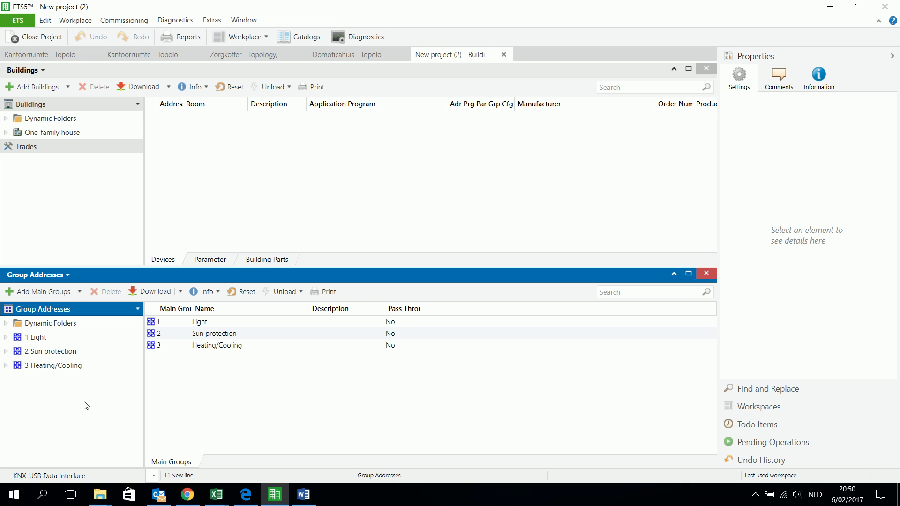
- Expand main groups 1 Light and 2 Sun protection to compare their middle groups, dismissing the mail notification
{"action": "left_click", "coordinate": [6, 337]}
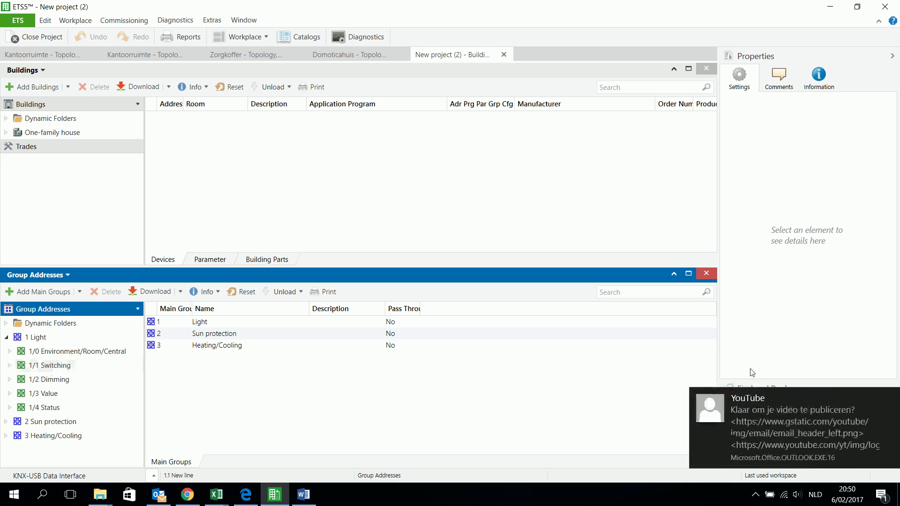
{"action": "left_click", "coordinate": [889, 397]}
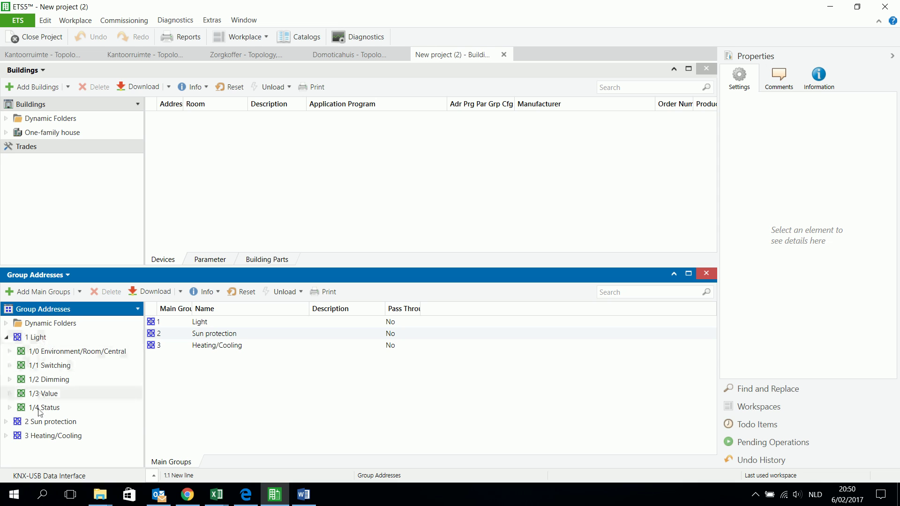
{"action": "left_click", "coordinate": [6, 422]}
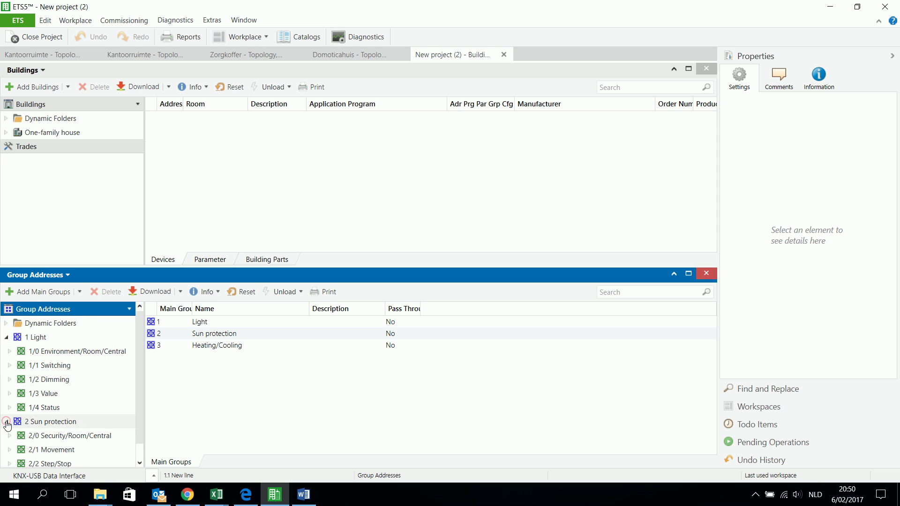
{"action": "scroll", "coordinate": [94, 422], "scroll_direction": "down", "scroll_amount": 1}
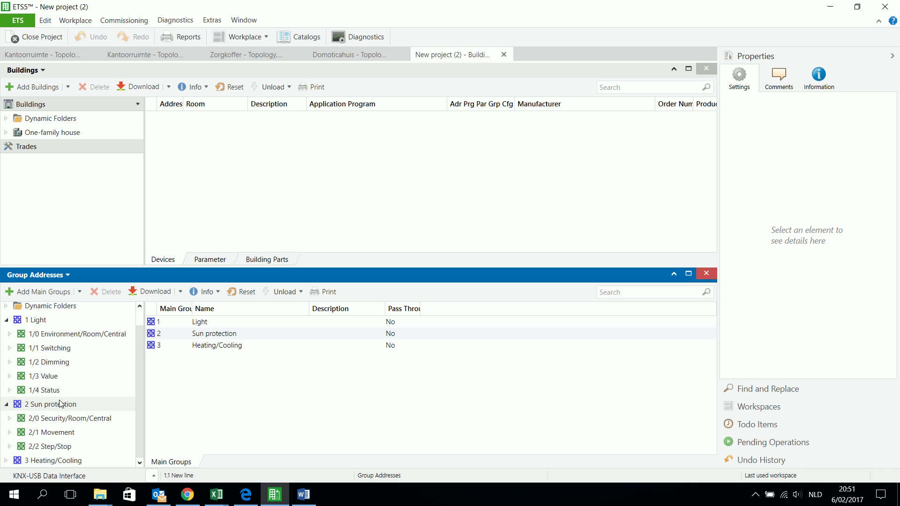
- Examine in turn the group addresses inside 1/0 Environment/Room/Central, 1/1 Switching and 1/2 Dimming
{"action": "left_click", "coordinate": [10, 334]}
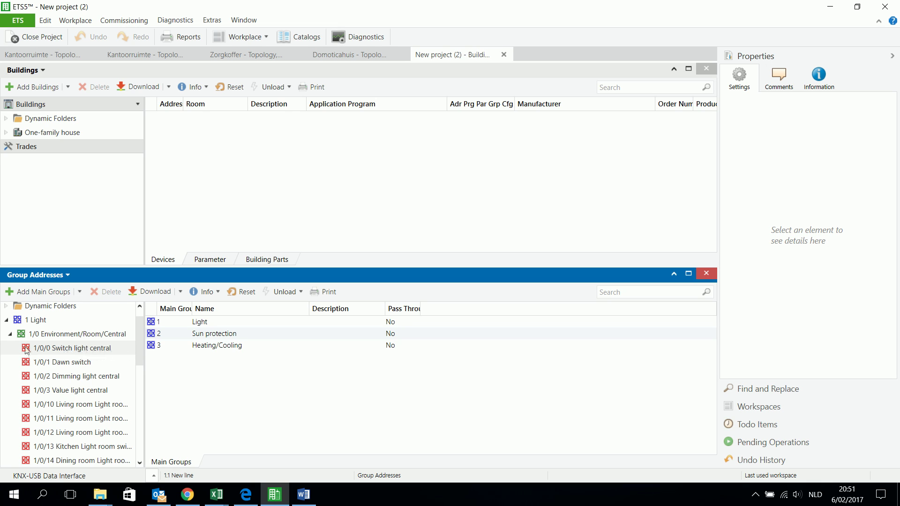
{"action": "left_click", "coordinate": [10, 333]}
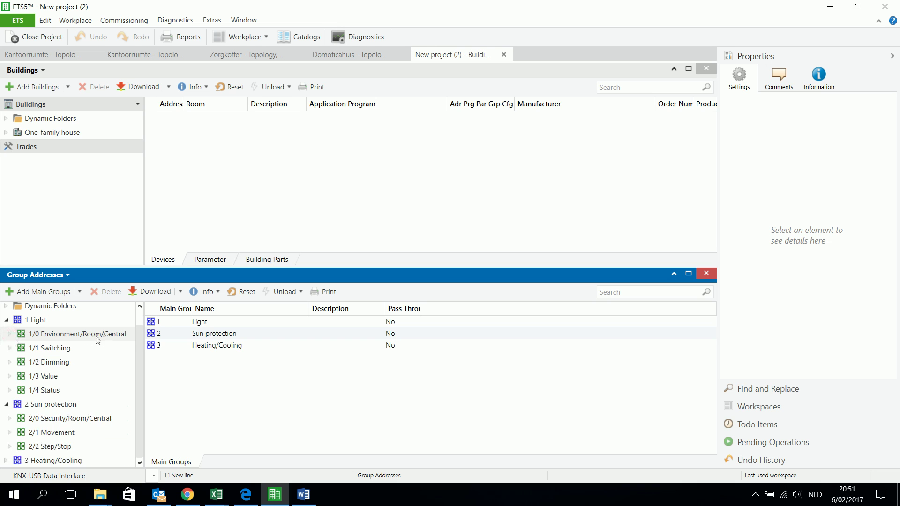
{"action": "left_click", "coordinate": [10, 351]}
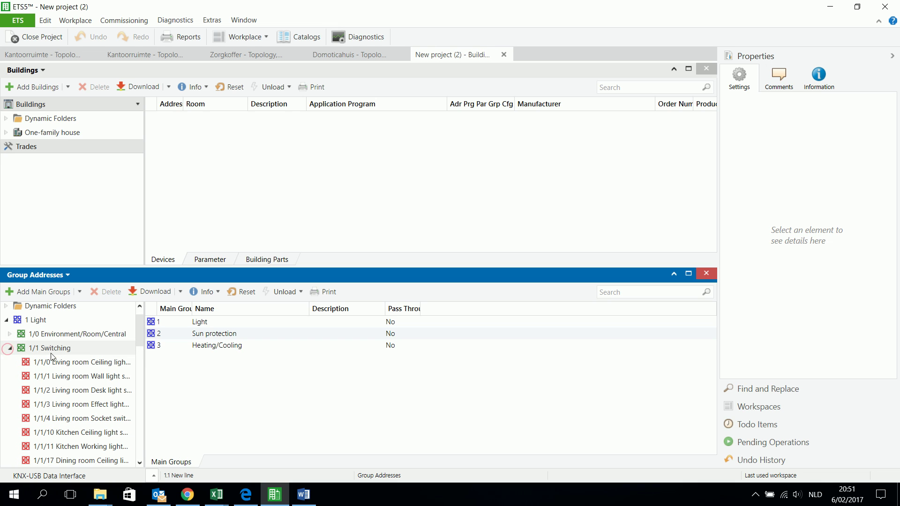
{"action": "left_click", "coordinate": [9, 350]}
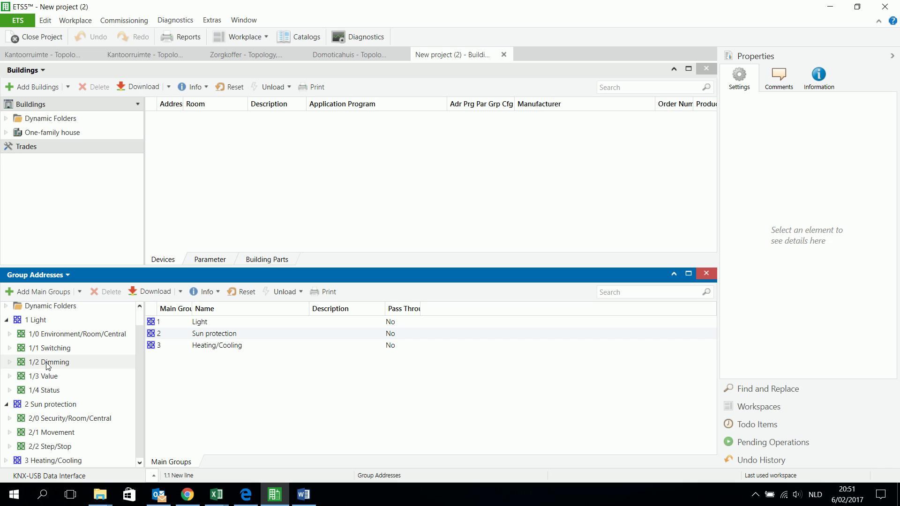
{"action": "left_click", "coordinate": [9, 363]}
{"action": "left_click", "coordinate": [9, 363]}
{"action": "left_click", "coordinate": [9, 362]}
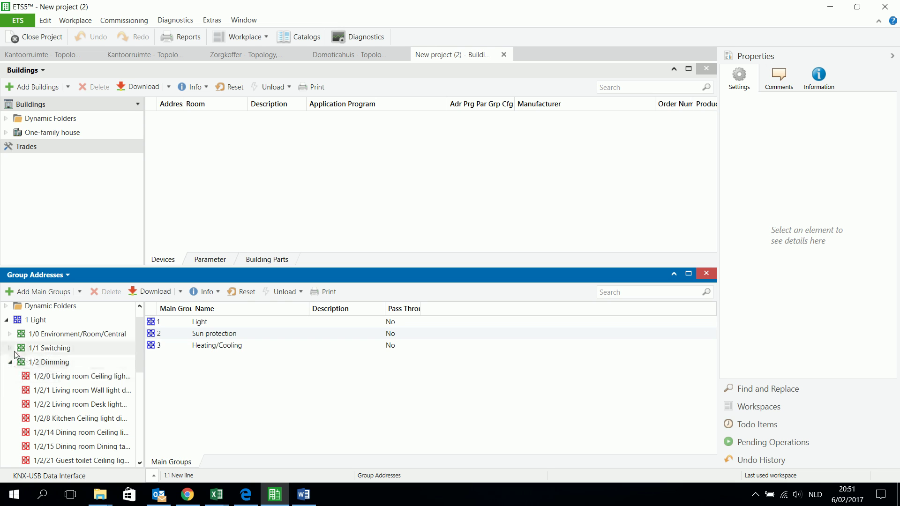
- Widen the group address tree to read the full names in 1/1 Switching, and view the addresses in 1/3 Value
{"action": "left_click", "coordinate": [10, 348]}
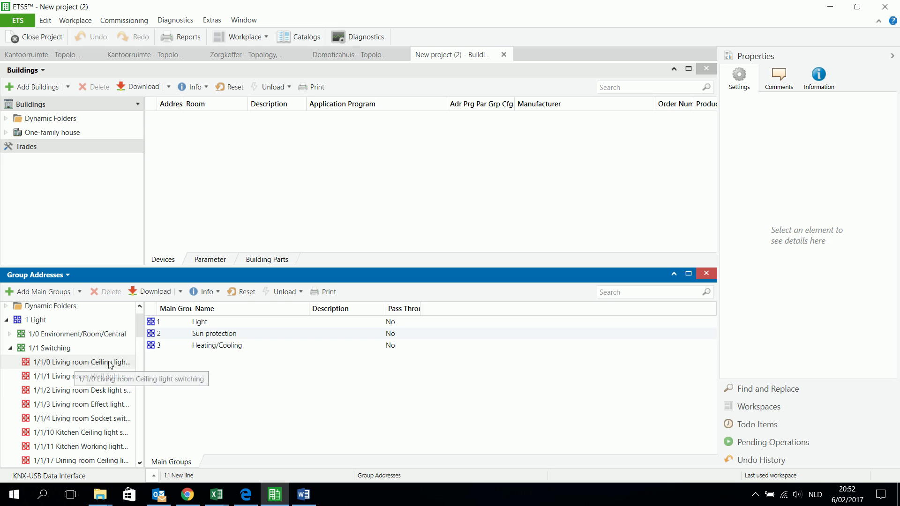
{"action": "double_click", "coordinate": [139, 361]}
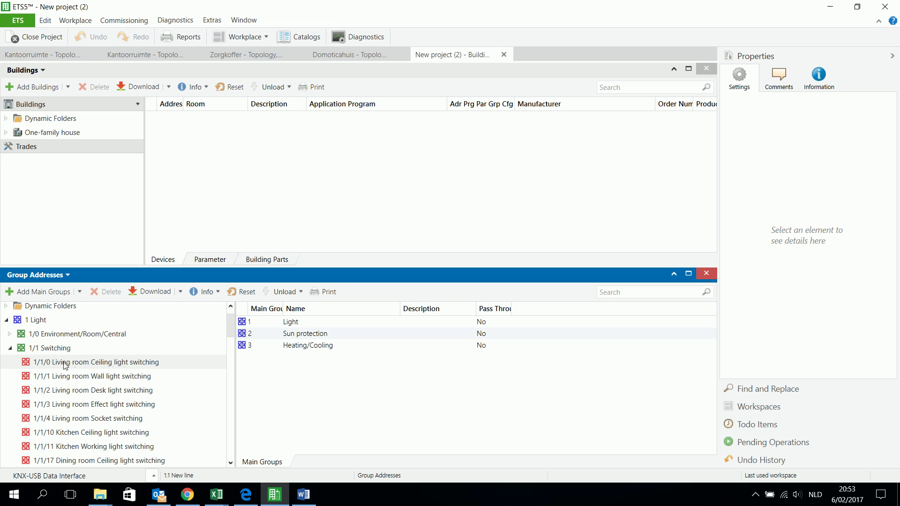
{"action": "left_click", "coordinate": [10, 348]}
{"action": "left_click", "coordinate": [10, 363]}
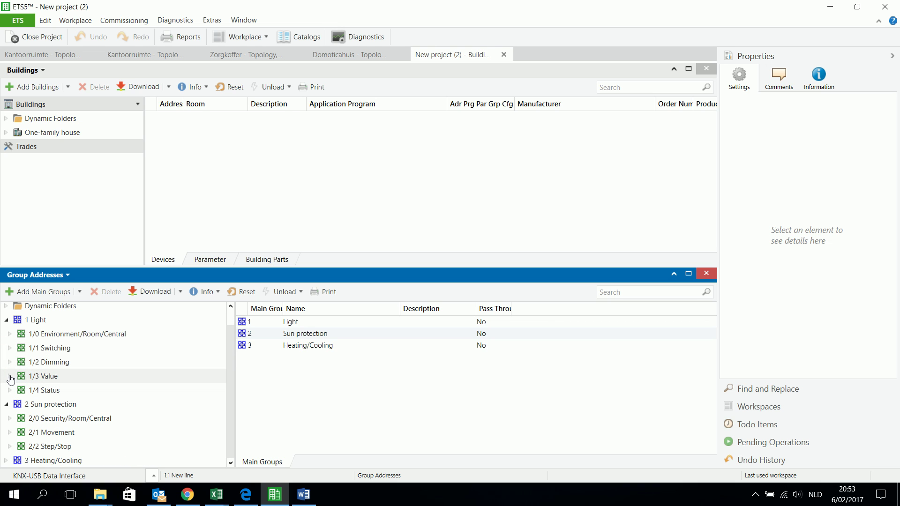
{"action": "left_click", "coordinate": [10, 376]}
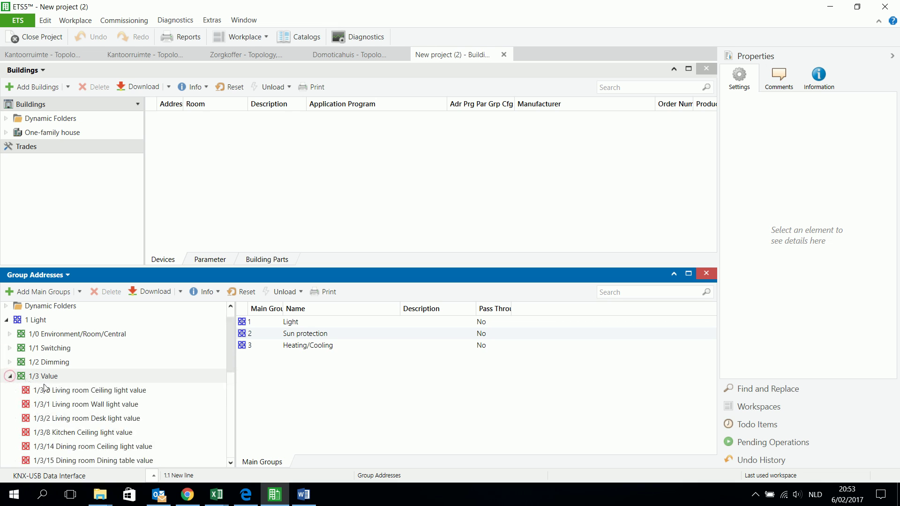
- Compare the properties and data types of the living room ceiling light addresses in 1/3 Value, 1/2 Dimming and 1/1 Switching
{"action": "left_click", "coordinate": [107, 391]}
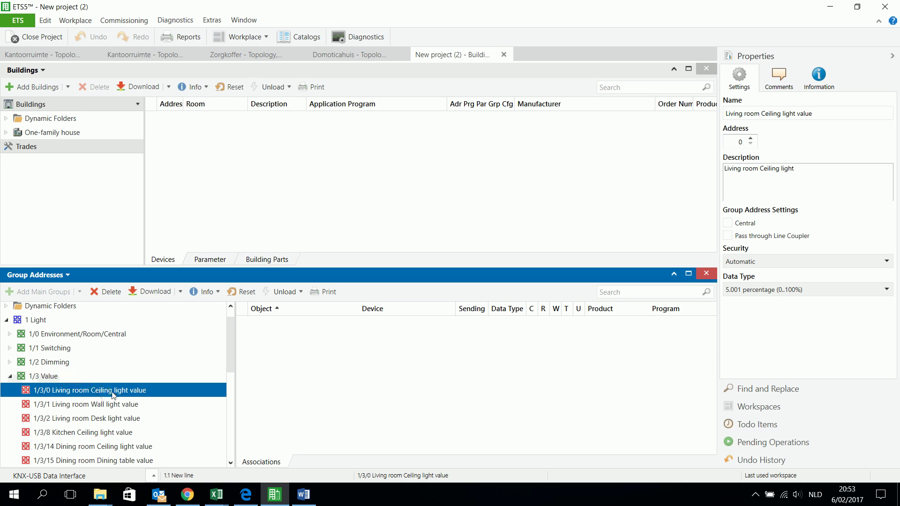
{"action": "left_click", "coordinate": [9, 362]}
{"action": "left_click", "coordinate": [83, 378]}
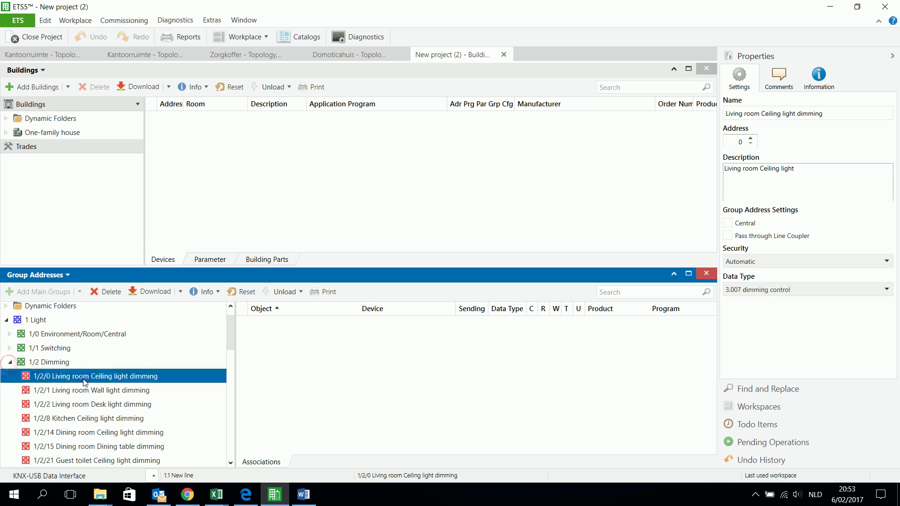
{"action": "left_click", "coordinate": [9, 347]}
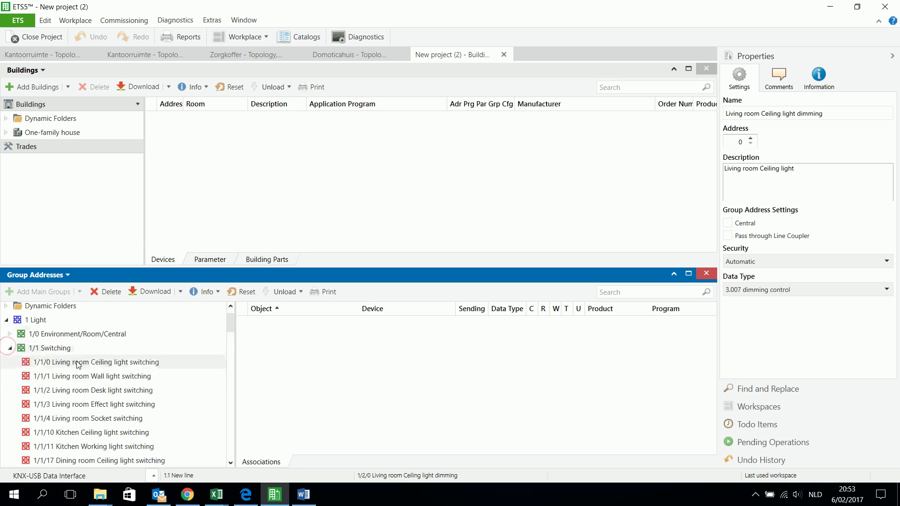
{"action": "left_click", "coordinate": [78, 365]}
{"action": "left_click", "coordinate": [9, 348]}
{"action": "left_click", "coordinate": [9, 362]}
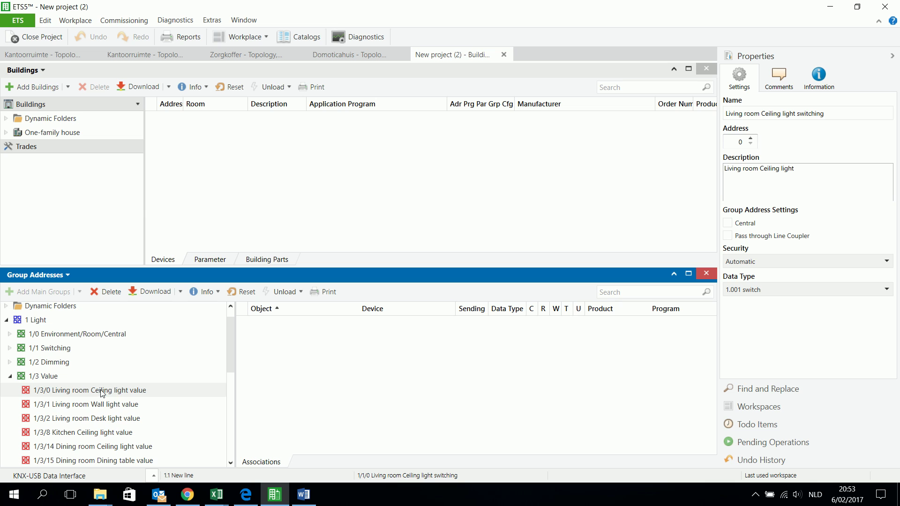
- Collapse 1/3 Value and view the status addresses inside middle group 1/4 Status
{"action": "left_click", "coordinate": [10, 376]}
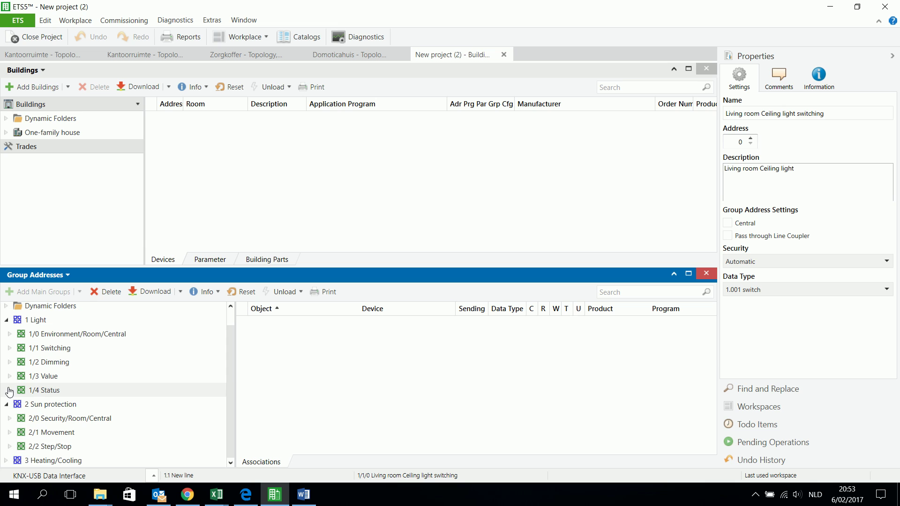
{"action": "left_click", "coordinate": [9, 390]}
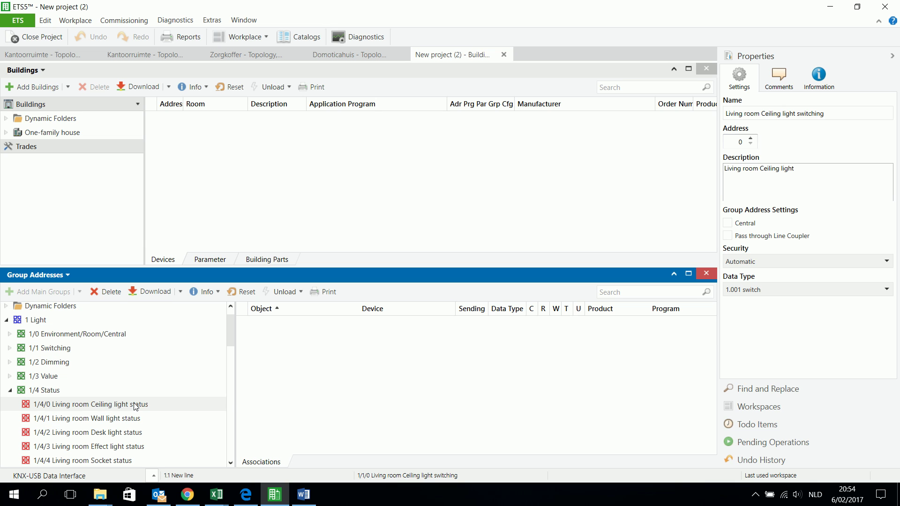
{"action": "left_click", "coordinate": [10, 390]}
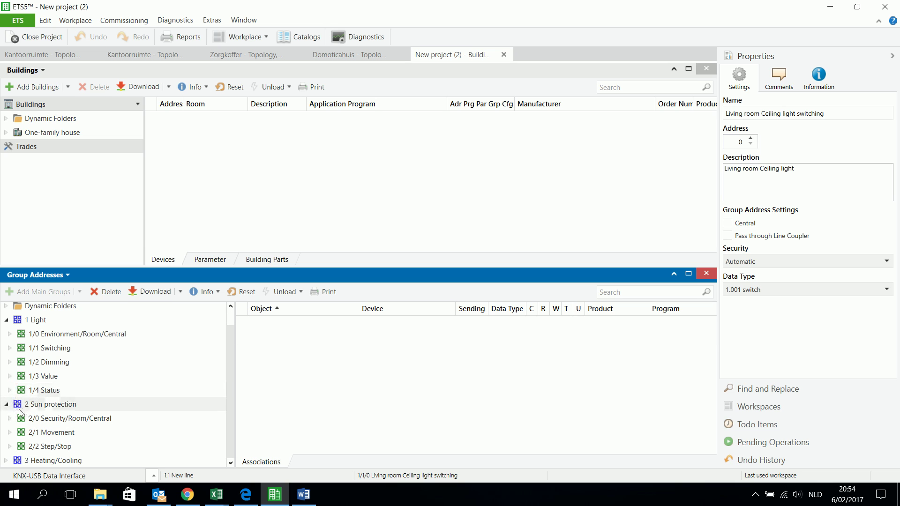
- Examine the addresses inside 2/1 Movement and the properties of the Living room Window 1 movement address
{"action": "left_click", "coordinate": [9, 432]}
{"action": "scroll", "coordinate": [84, 435], "scroll_direction": "down", "scroll_amount": 1}
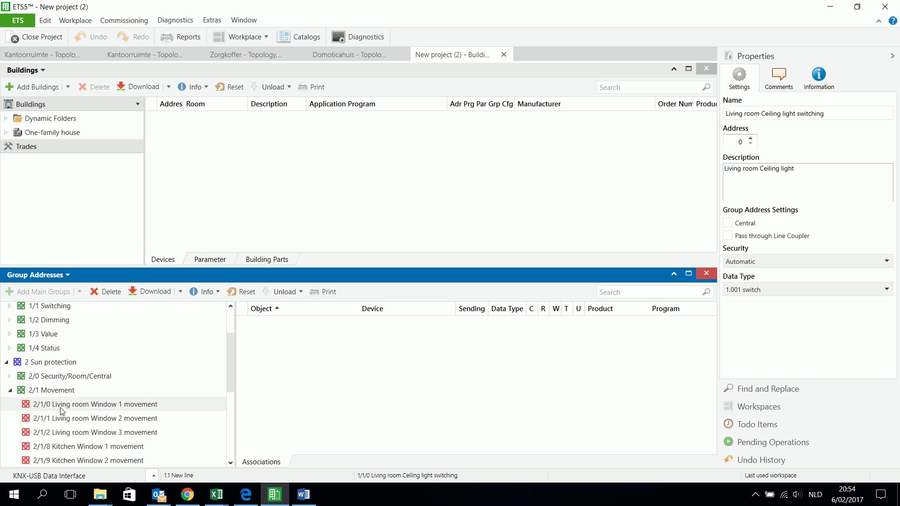
{"action": "left_click", "coordinate": [119, 410]}
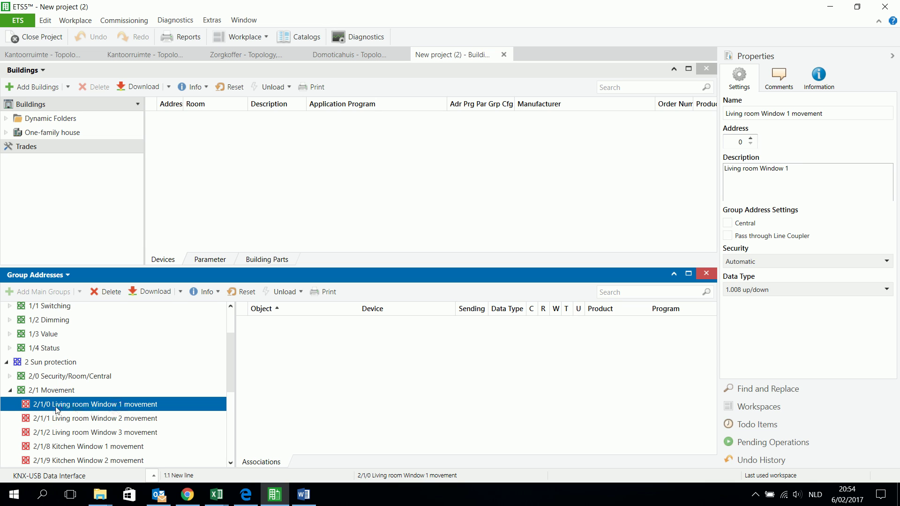
{"action": "scroll", "coordinate": [28, 393], "scroll_direction": "down", "scroll_amount": 3}
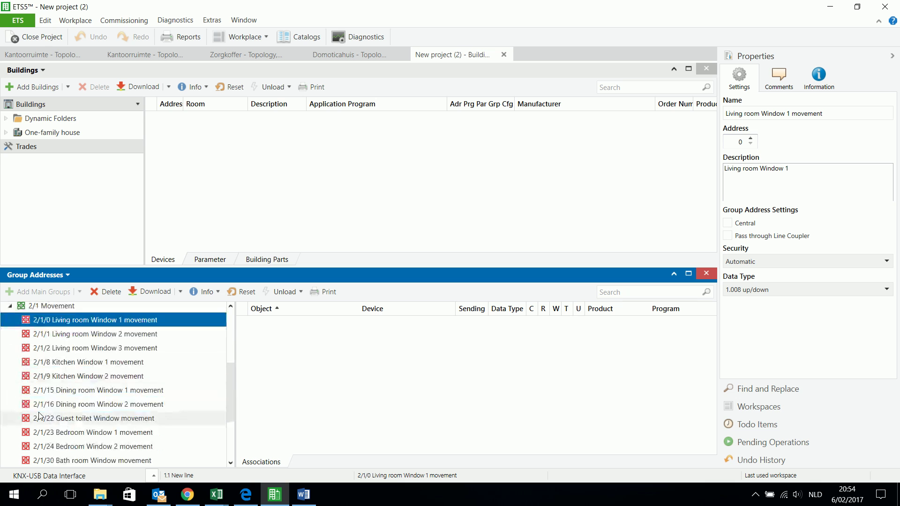
{"action": "scroll", "coordinate": [42, 364], "scroll_direction": "up", "scroll_amount": 2}
{"action": "scroll", "coordinate": [28, 403], "scroll_direction": "down", "scroll_amount": 4}
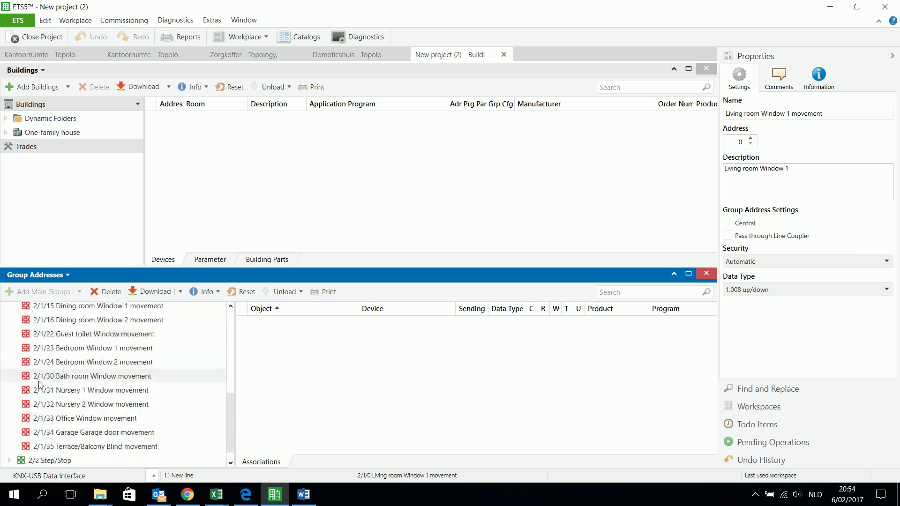
- Examine the addresses inside 2/2 Step/Stop and the properties of the Living room Window 1 step/stop address
{"action": "left_click", "coordinate": [10, 446]}
{"action": "scroll", "coordinate": [95, 377], "scroll_direction": "down", "scroll_amount": 3}
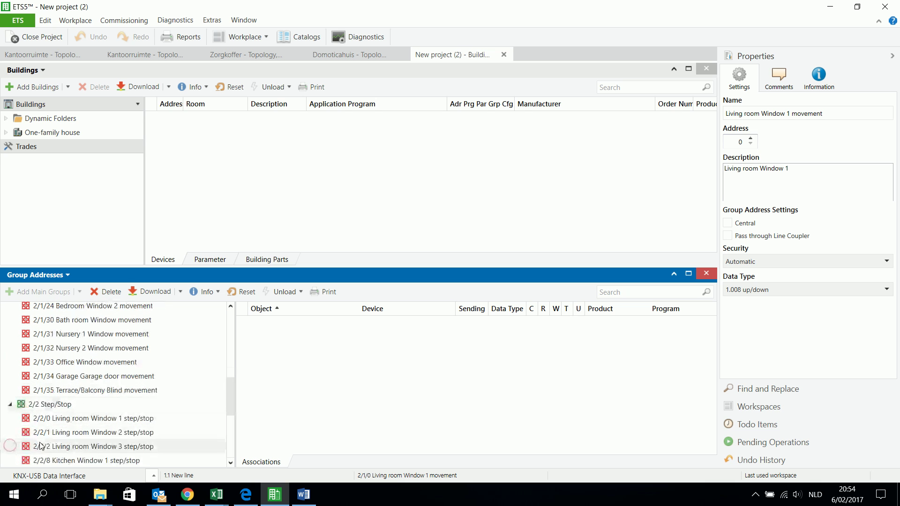
{"action": "left_click", "coordinate": [63, 377]}
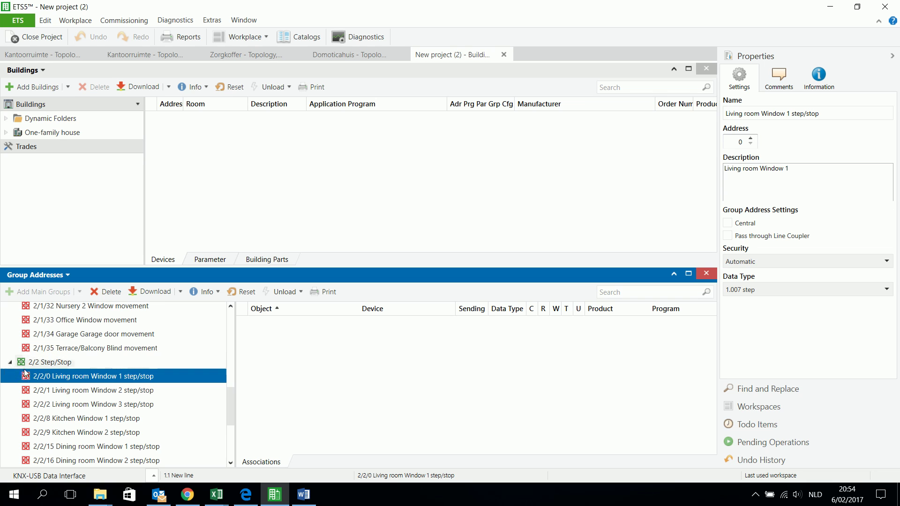
{"action": "scroll", "coordinate": [47, 413], "scroll_direction": "up", "scroll_amount": 2}
{"action": "scroll", "coordinate": [67, 450], "scroll_direction": "down", "scroll_amount": 1}
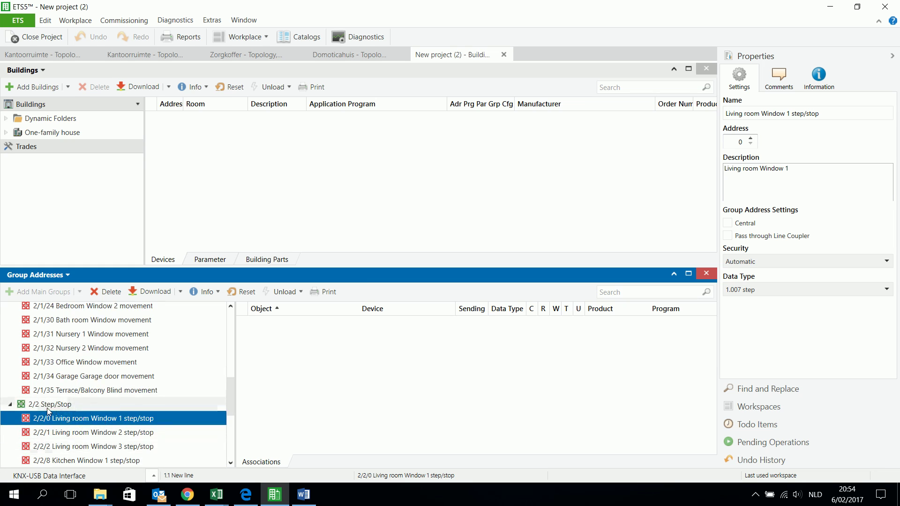
- Collapse middle groups 2/1 Movement and 2/2 Step/Stop under Sun protection
{"action": "scroll", "coordinate": [49, 406], "scroll_direction": "up", "scroll_amount": 2}
{"action": "scroll", "coordinate": [49, 406], "scroll_direction": "up", "scroll_amount": 2}
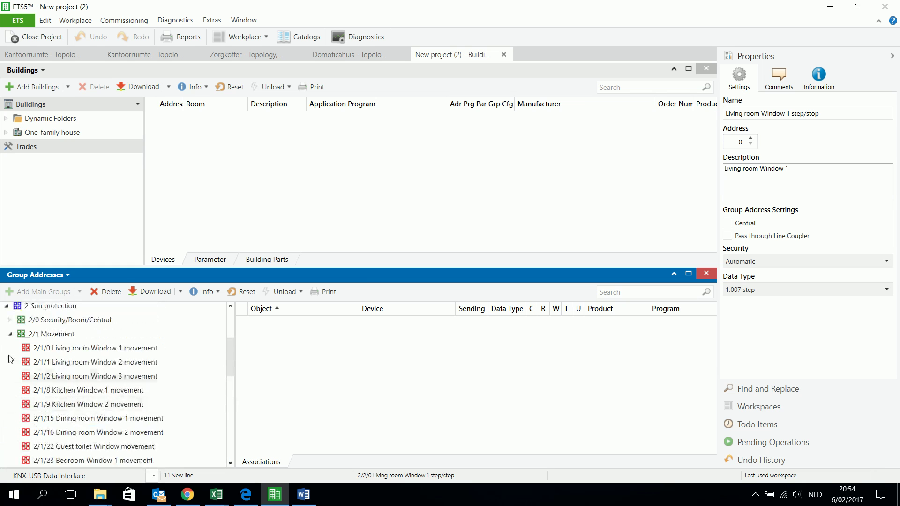
{"action": "scroll", "coordinate": [9, 342], "scroll_direction": "down", "scroll_amount": 1}
{"action": "scroll", "coordinate": [27, 388], "scroll_direction": "up", "scroll_amount": 2}
{"action": "scroll", "coordinate": [27, 388], "scroll_direction": "up", "scroll_amount": 1}
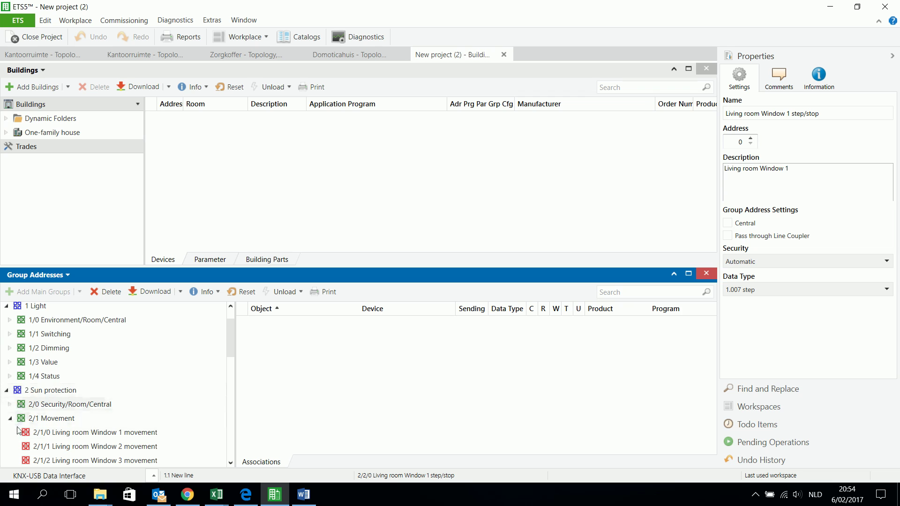
{"action": "left_click", "coordinate": [10, 418]}
{"action": "left_click", "coordinate": [10, 433]}
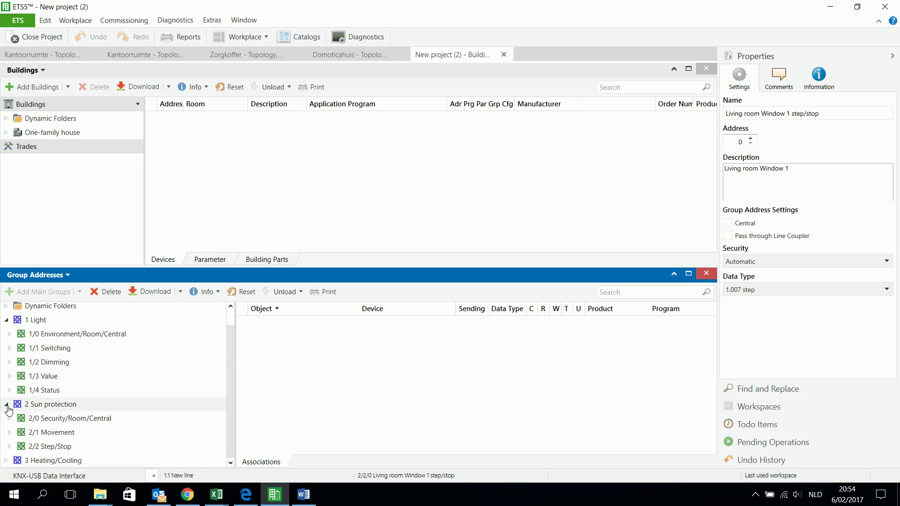
- Examine the middle groups of main group 3 Heating/Cooling and the setpoint temperature addresses inside 3/2 Setpoint
{"action": "left_click", "coordinate": [5, 461]}
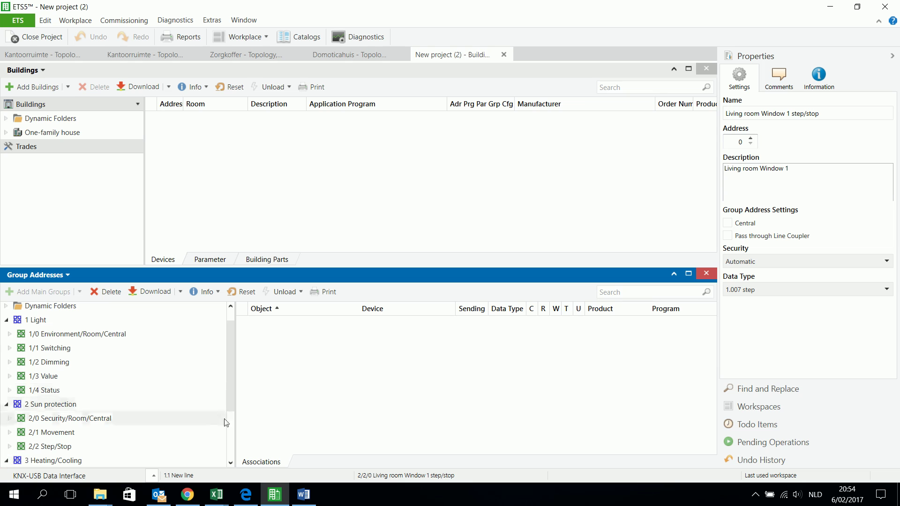
{"action": "scroll", "coordinate": [141, 432], "scroll_direction": "down", "scroll_amount": 2}
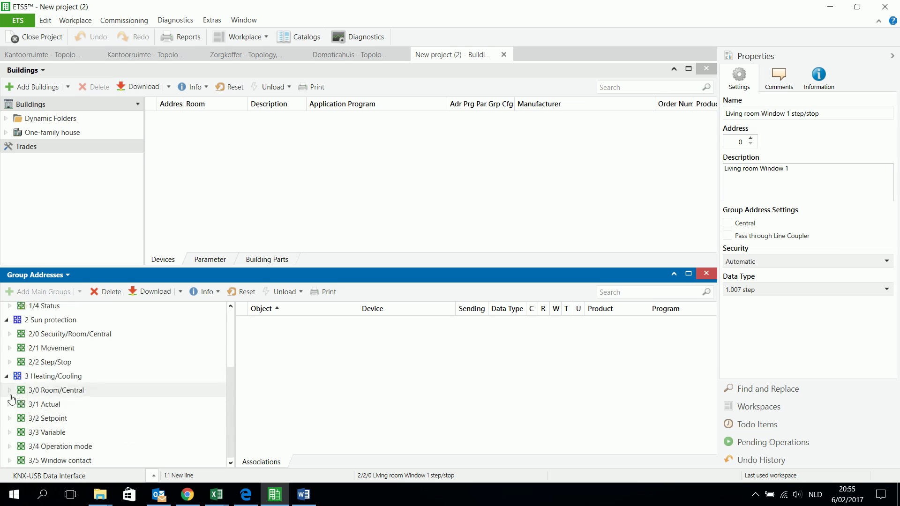
{"action": "left_click", "coordinate": [10, 420]}
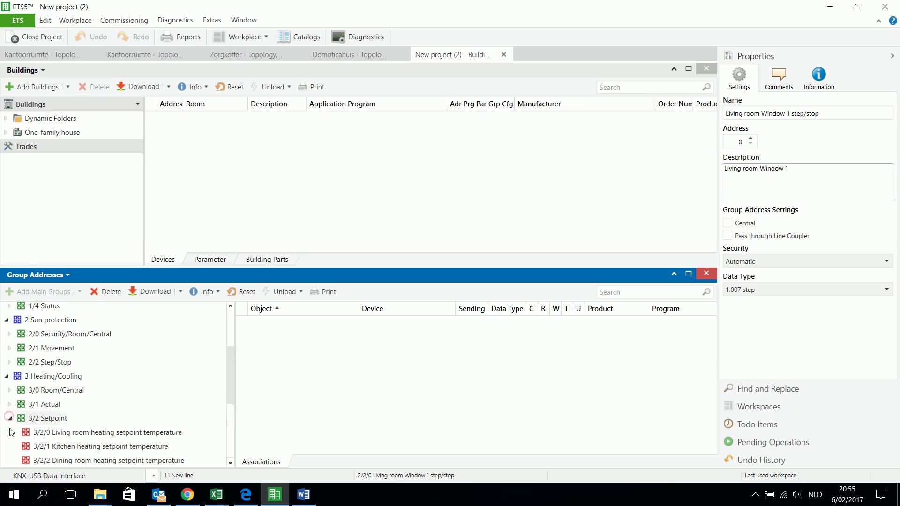
{"action": "scroll", "coordinate": [18, 393], "scroll_direction": "down", "scroll_amount": 2}
{"action": "scroll", "coordinate": [27, 367], "scroll_direction": "up", "scroll_amount": 1}
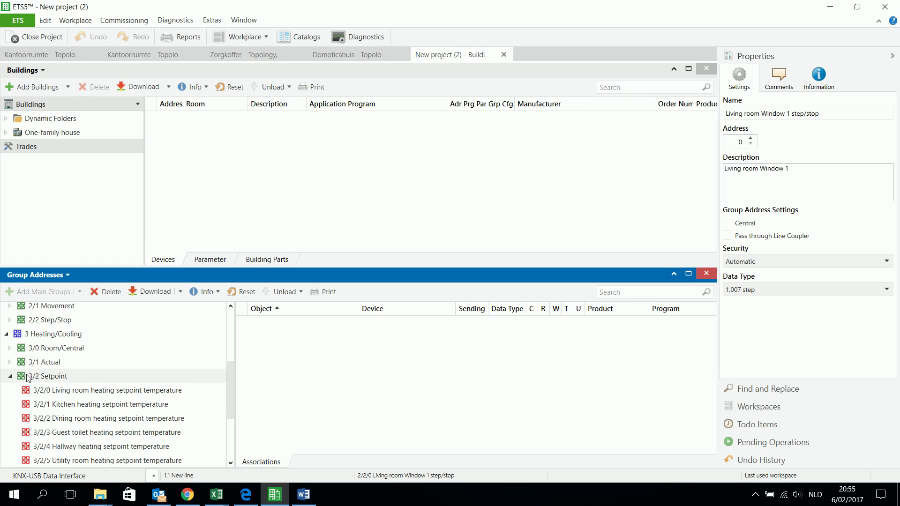
{"action": "scroll", "coordinate": [28, 375], "scroll_direction": "down", "scroll_amount": 3}
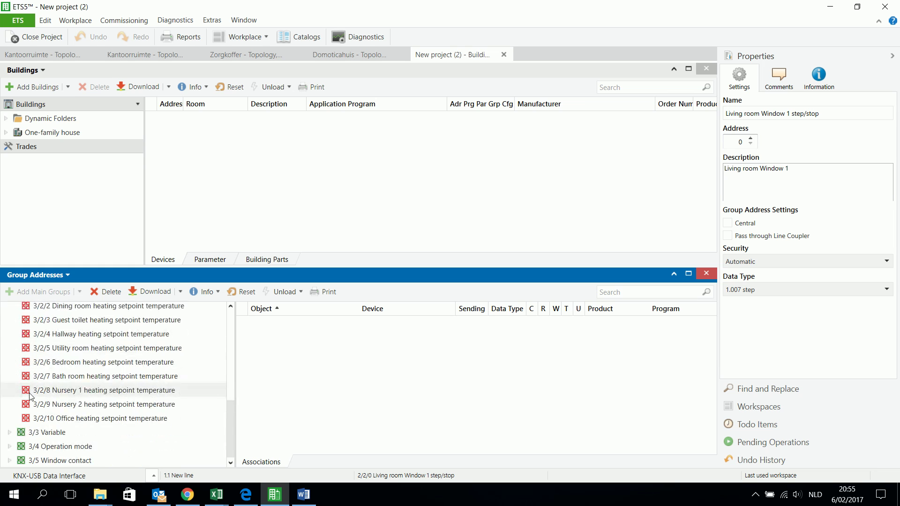
{"action": "scroll", "coordinate": [29, 395], "scroll_direction": "up", "scroll_amount": 4}
{"action": "left_click", "coordinate": [9, 433]}
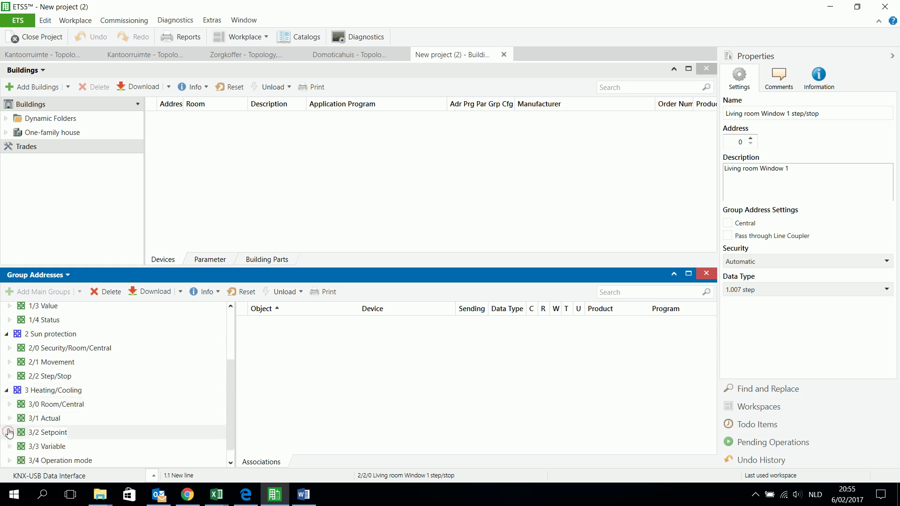
- Collapse the main groups Heating/Cooling, Sun protection and Light to get an overview of the three main groups
{"action": "left_click", "coordinate": [6, 391]}
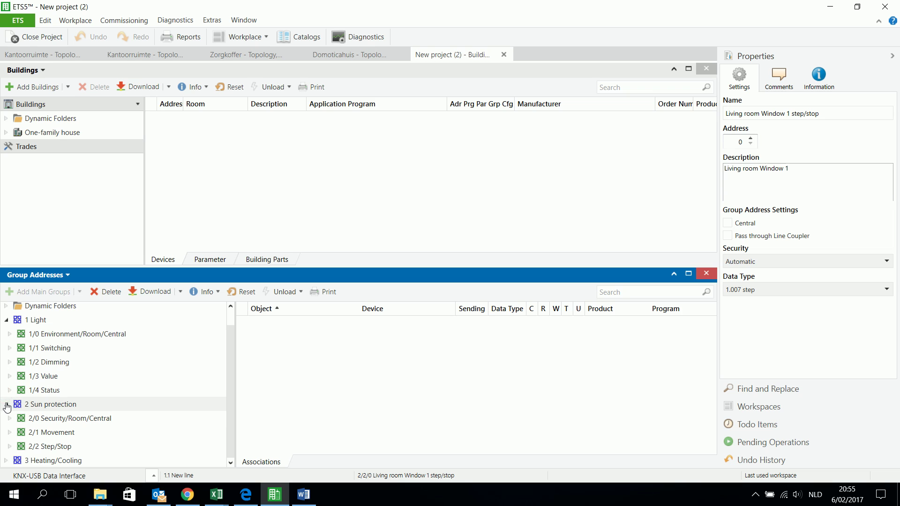
{"action": "left_click", "coordinate": [7, 405]}
{"action": "left_click", "coordinate": [5, 341]}
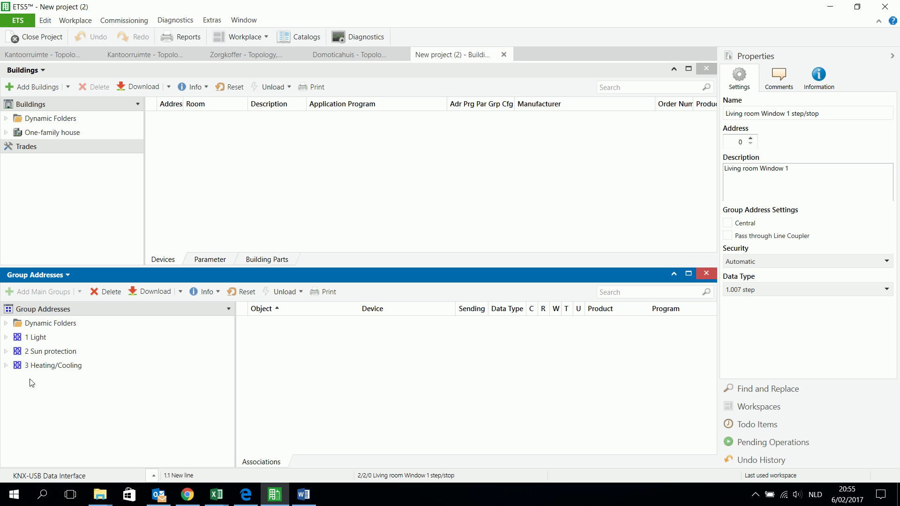
- Expand all three main groups again to review their middle groups, and view the addresses in 1/0 Environment/Room/Central
{"action": "left_click", "coordinate": [7, 366]}
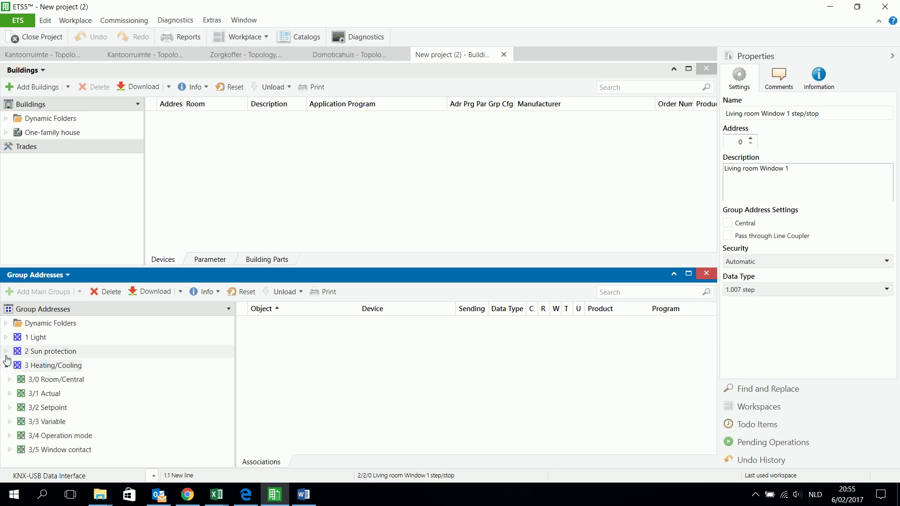
{"action": "left_click", "coordinate": [6, 352]}
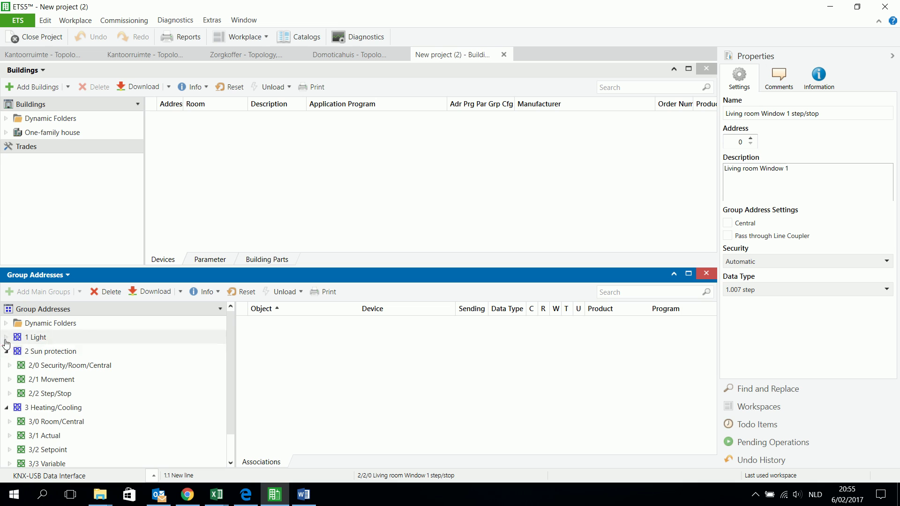
{"action": "left_click", "coordinate": [6, 338]}
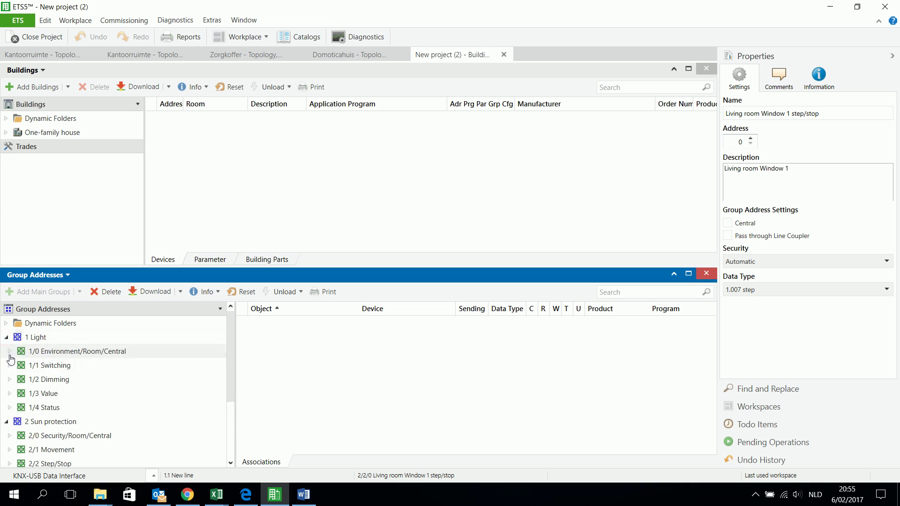
{"action": "left_click", "coordinate": [9, 351]}
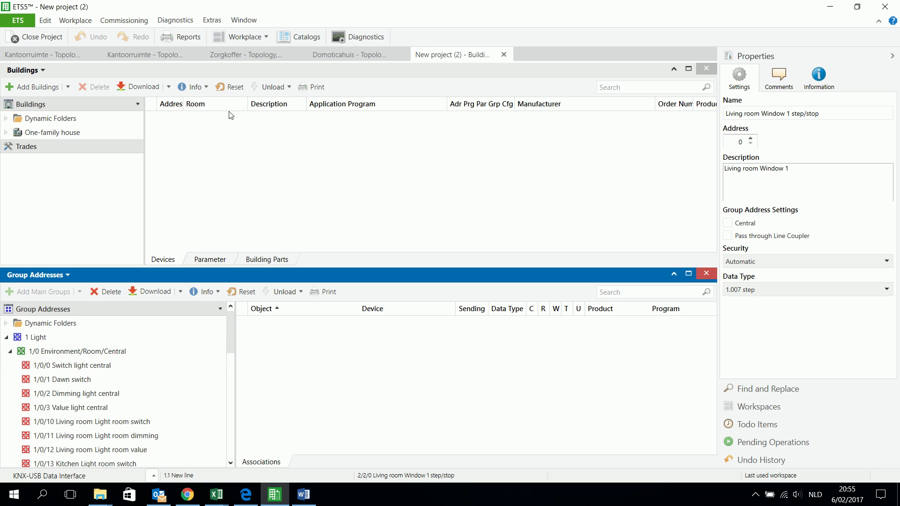
- Switch to the Domoticahuis project and add one main group named Light to its group addresses
{"action": "left_click", "coordinate": [347, 55]}
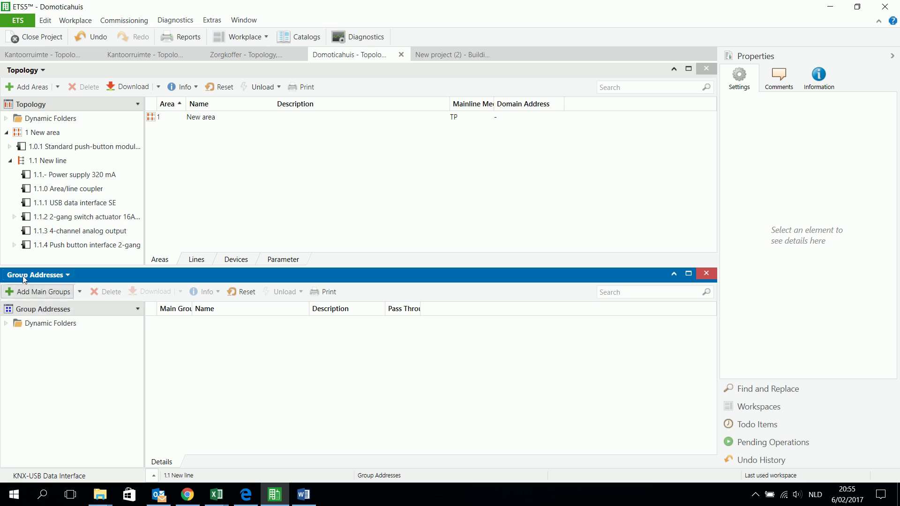
{"action": "left_click", "coordinate": [35, 291]}
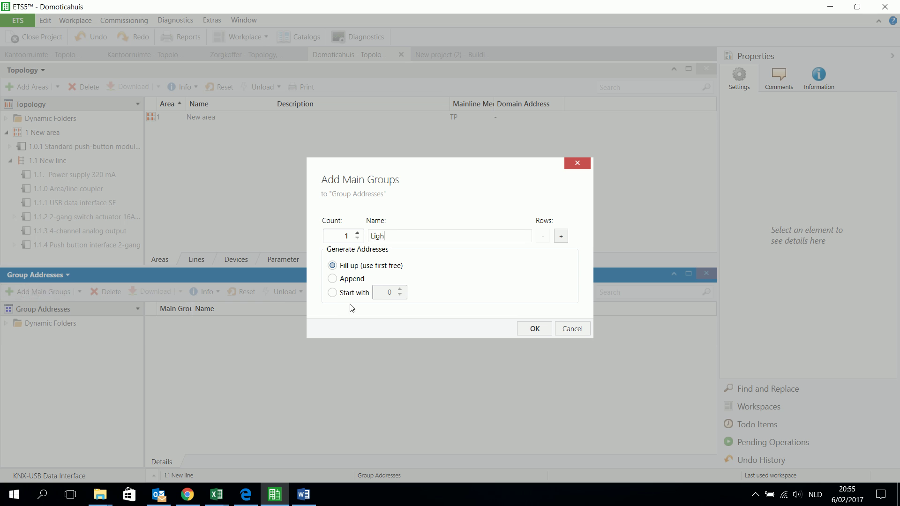
{"action": "key", "text": "Return"}
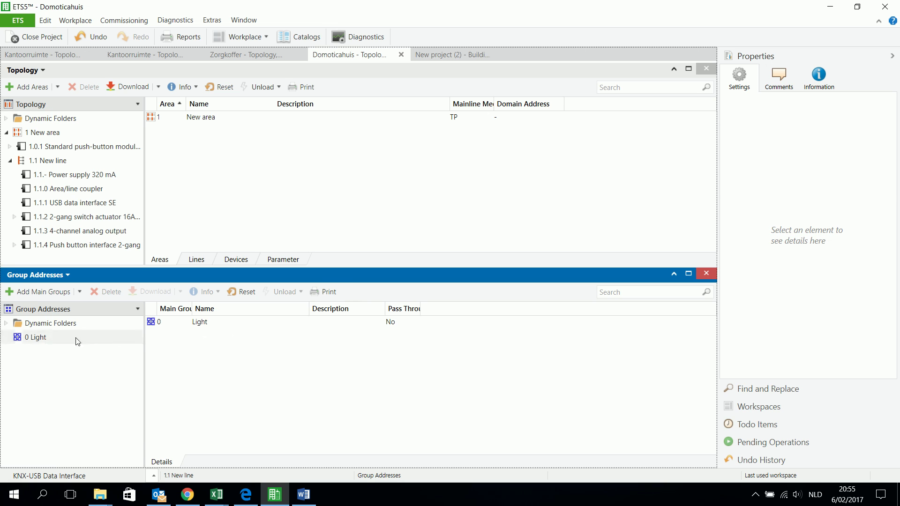
- Add one middle group named Switching to the Light main group and expand the main group
{"action": "right_click", "coordinate": [52, 342]}
{"action": "left_click", "coordinate": [89, 348]}
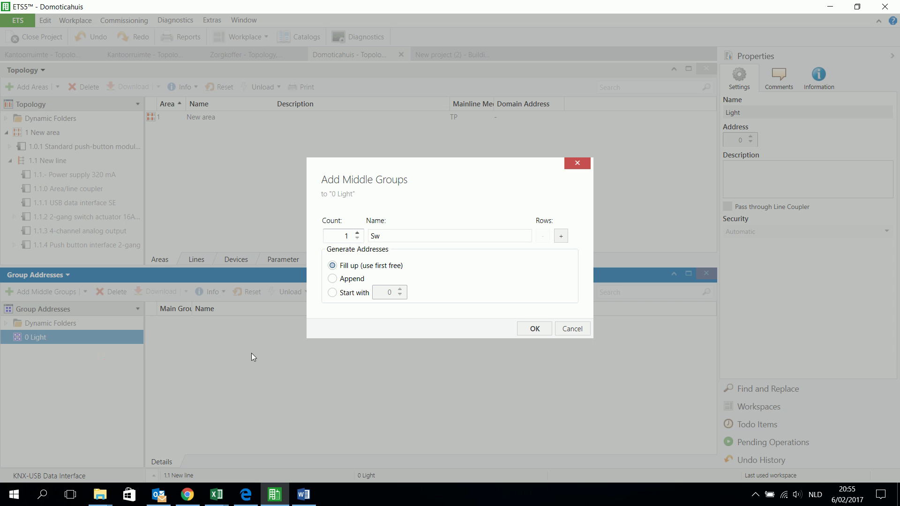
{"action": "type", "text": "Switching"}
{"action": "key", "text": "Return"}
{"action": "left_click", "coordinate": [5, 337]}
- Add one group address named Light Living Room to the Switching middle group and view its associations
{"action": "right_click", "coordinate": [42, 351]}
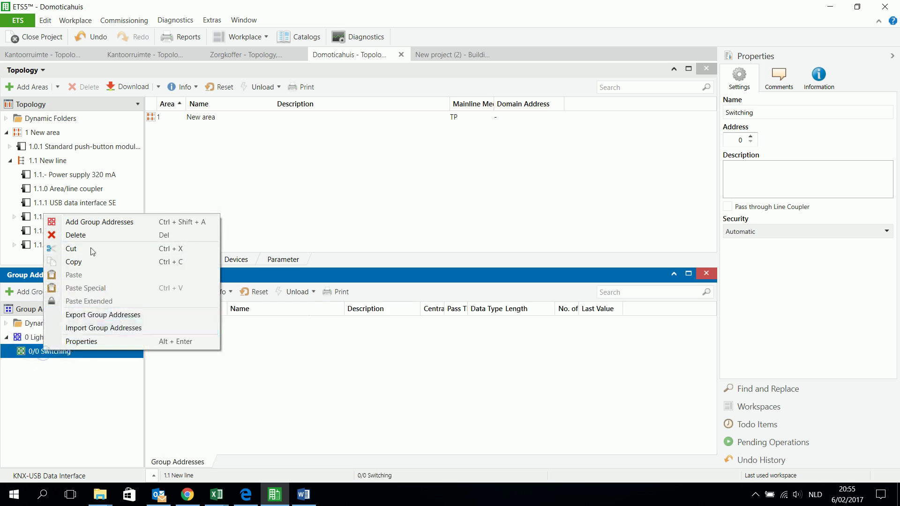
{"action": "left_click", "coordinate": [103, 222]}
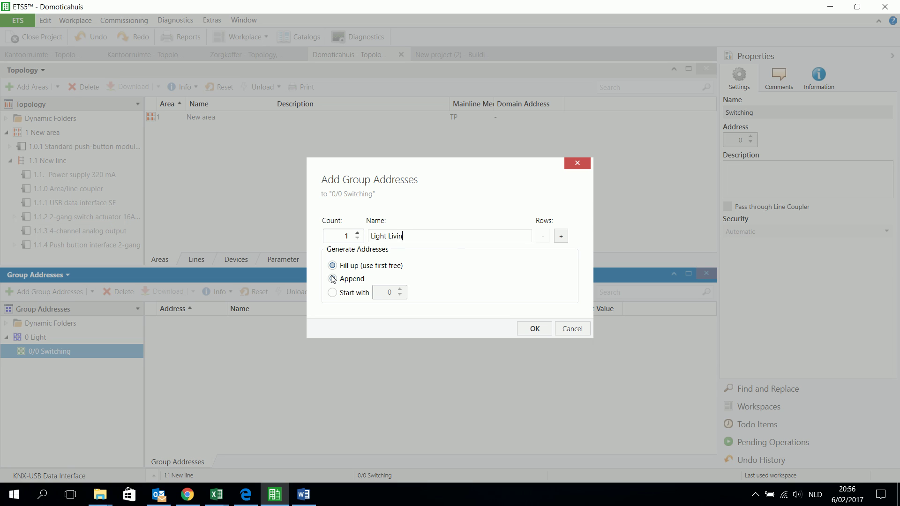
{"action": "key", "text": "Return"}
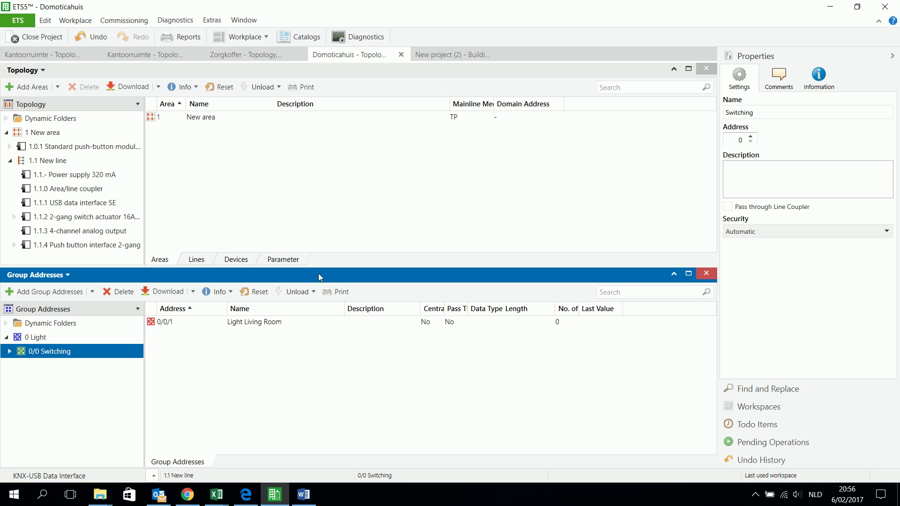
{"action": "left_click", "coordinate": [9, 351]}
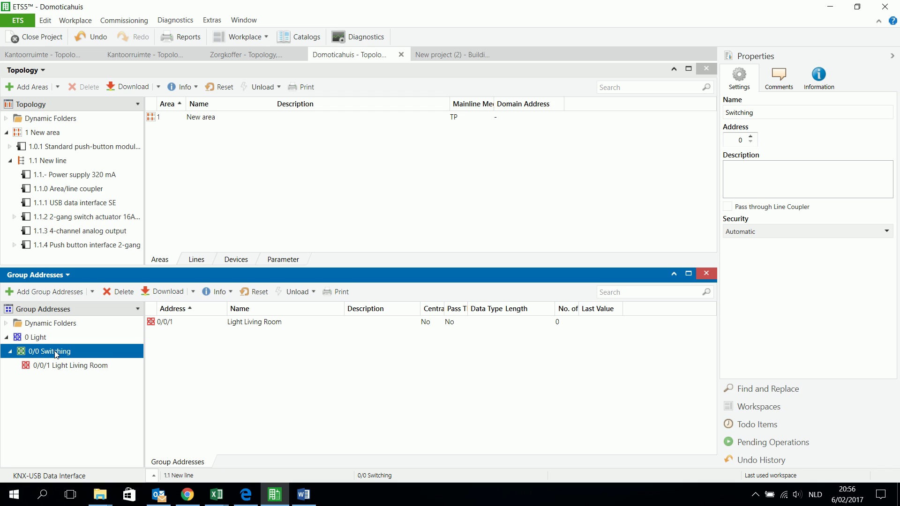
{"action": "left_click", "coordinate": [126, 368]}
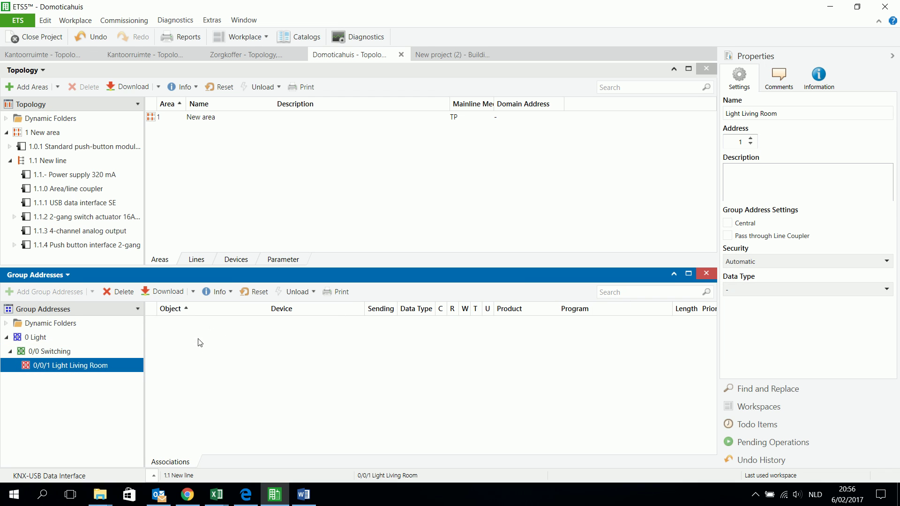
- Switch to the Zorgkoffer project and examine the linked objects of 0/0/1 Voordeur and 0/0/2 Hal under Verlichting > Schakelen
{"action": "left_click", "coordinate": [244, 58]}
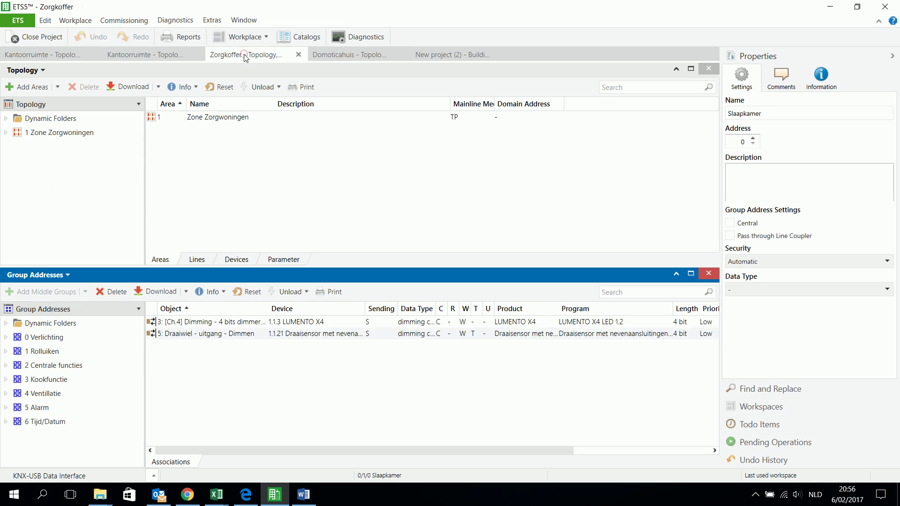
{"action": "left_click", "coordinate": [27, 338]}
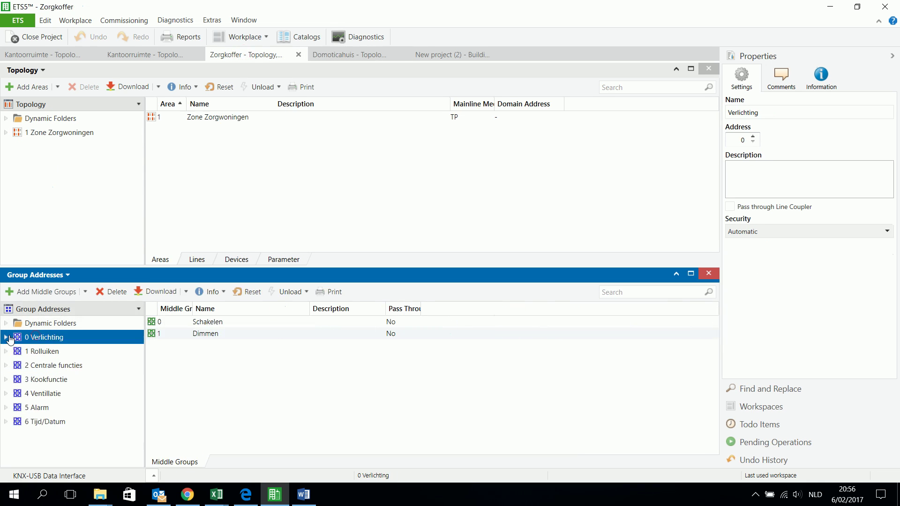
{"action": "left_click", "coordinate": [6, 337]}
{"action": "left_click", "coordinate": [9, 351]}
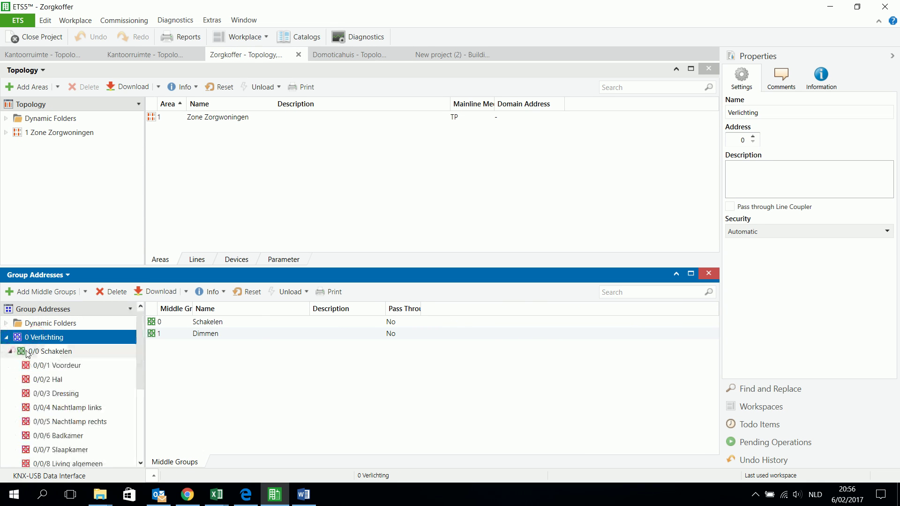
{"action": "left_click", "coordinate": [51, 351]}
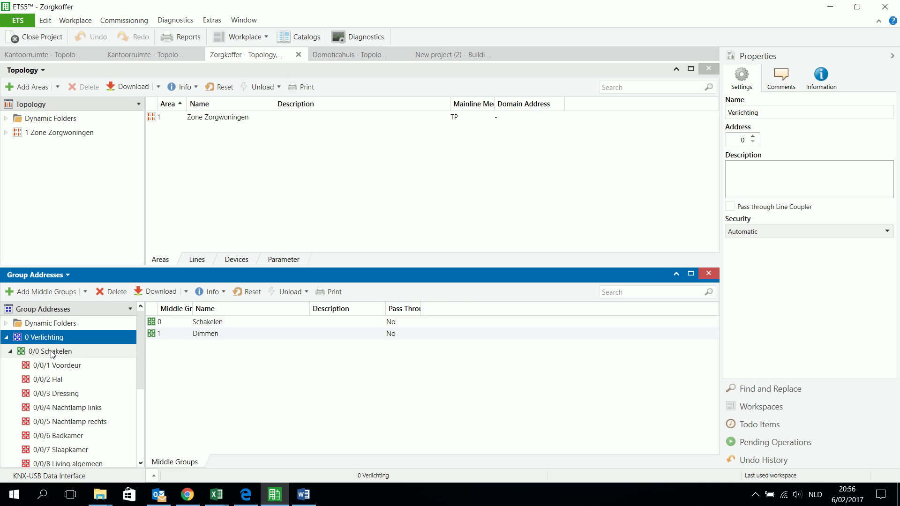
{"action": "left_click", "coordinate": [68, 369]}
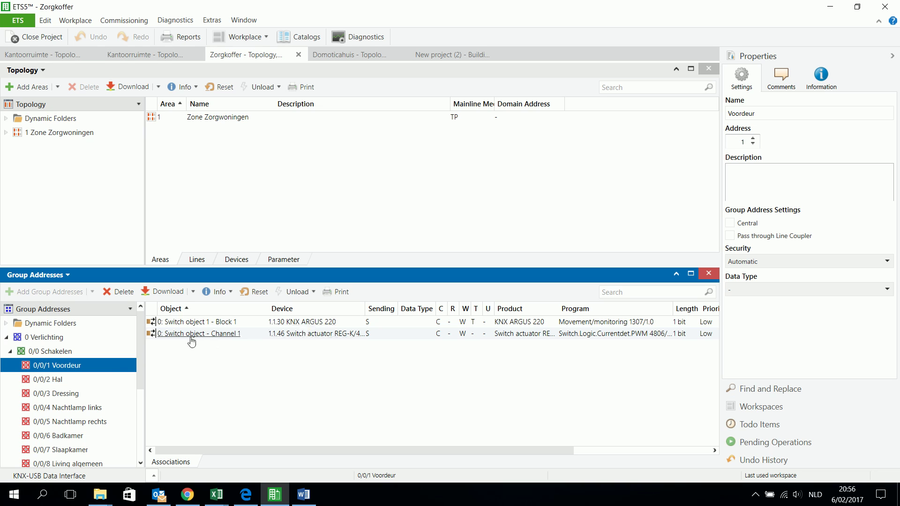
{"action": "left_click", "coordinate": [79, 385]}
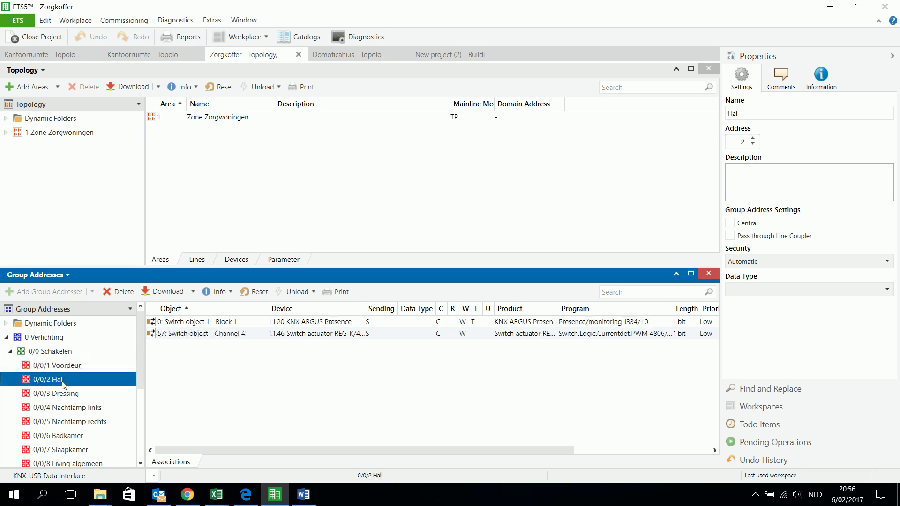
{"action": "left_click", "coordinate": [11, 352]}
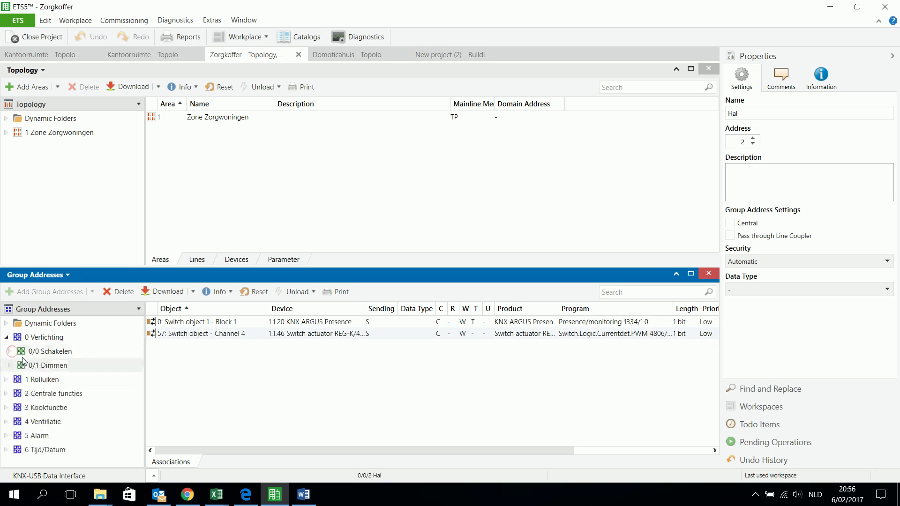
- Examine the objects linked to 2/0/0 Alles uit under Centrale functies, and collapse that main group again
{"action": "left_click", "coordinate": [5, 394]}
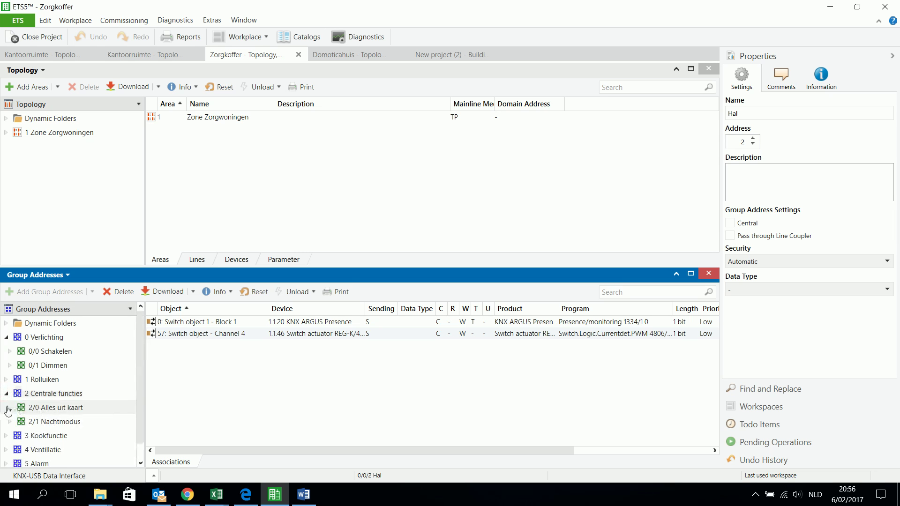
{"action": "left_click", "coordinate": [9, 409]}
{"action": "left_click", "coordinate": [68, 424]}
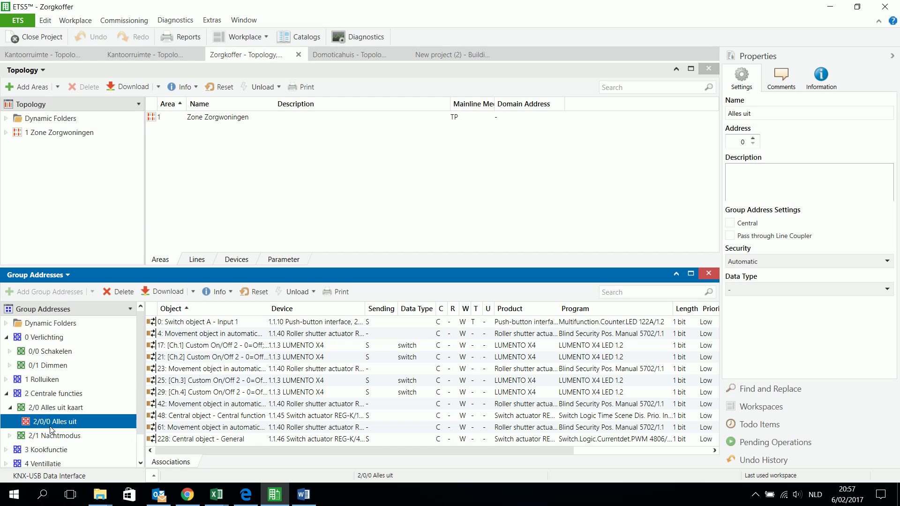
{"action": "left_click", "coordinate": [8, 407]}
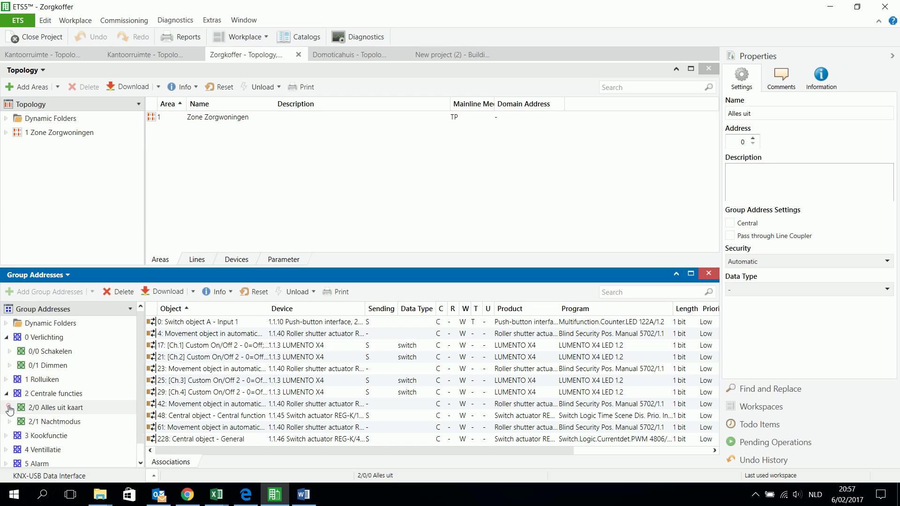
{"action": "left_click", "coordinate": [6, 393]}
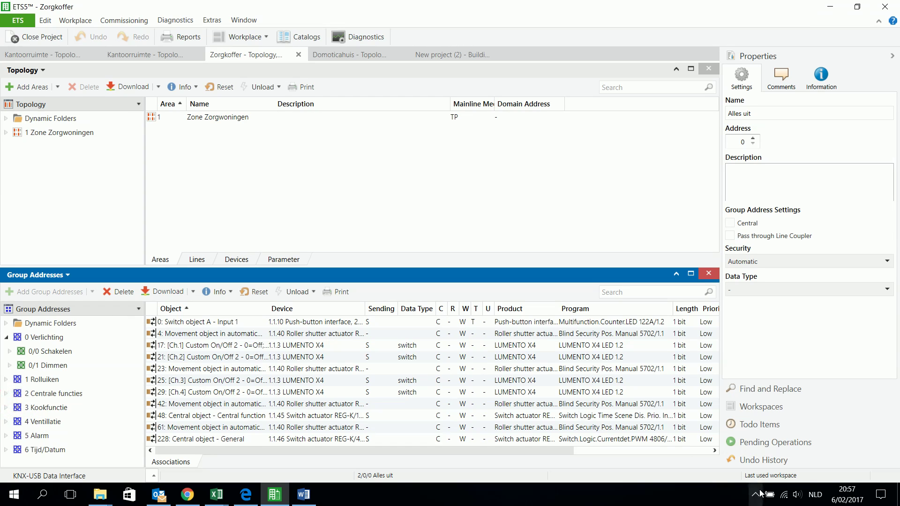